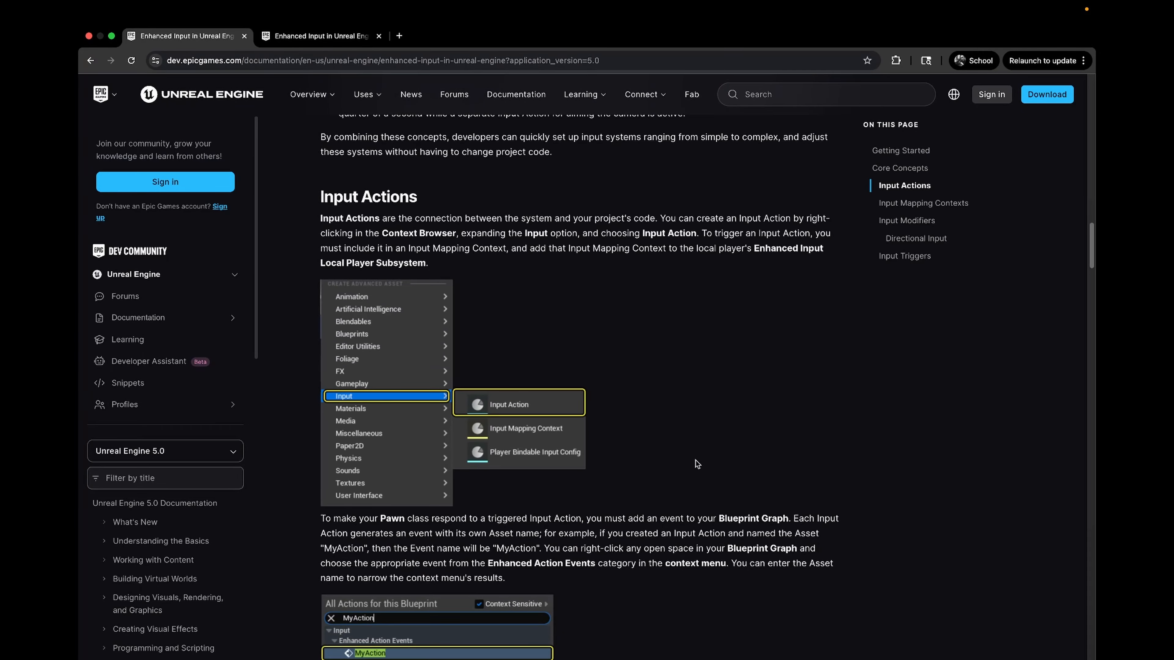
Read the Unreal Engine 5.0 Enhanced Input documentation on Input Actions, Input Mapping Contexts and Input Modifiers
scroll(695, 461, down, 2)
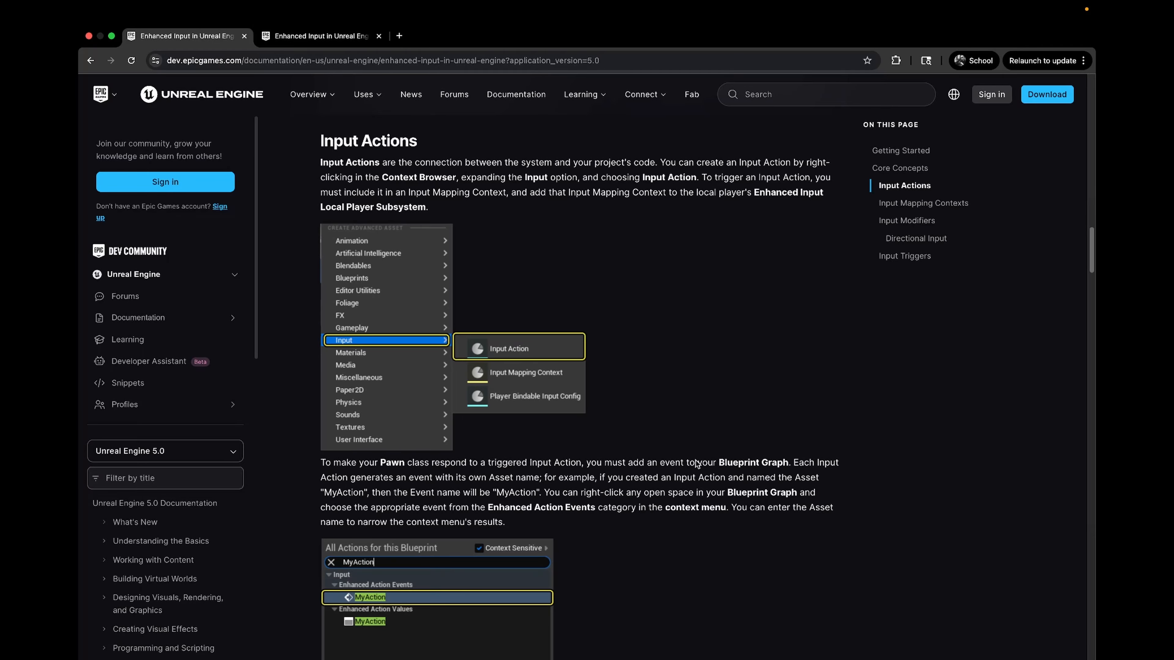
scroll(696, 463, down, 15)
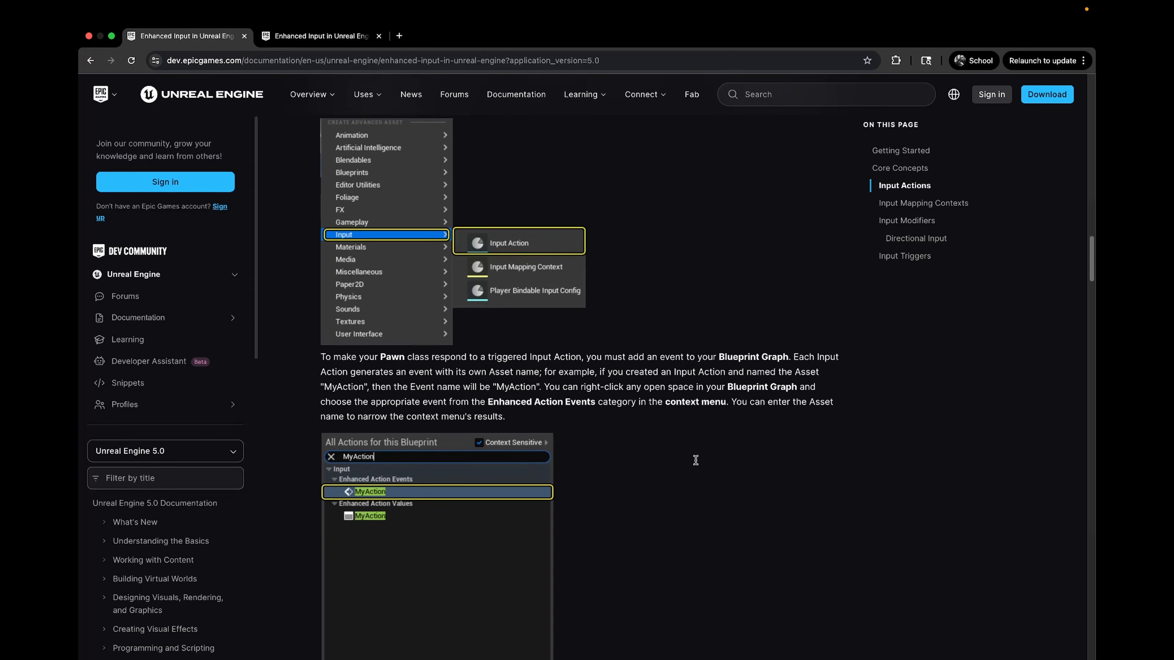
scroll(695, 461, up, 8)
scroll(696, 460, up, 8)
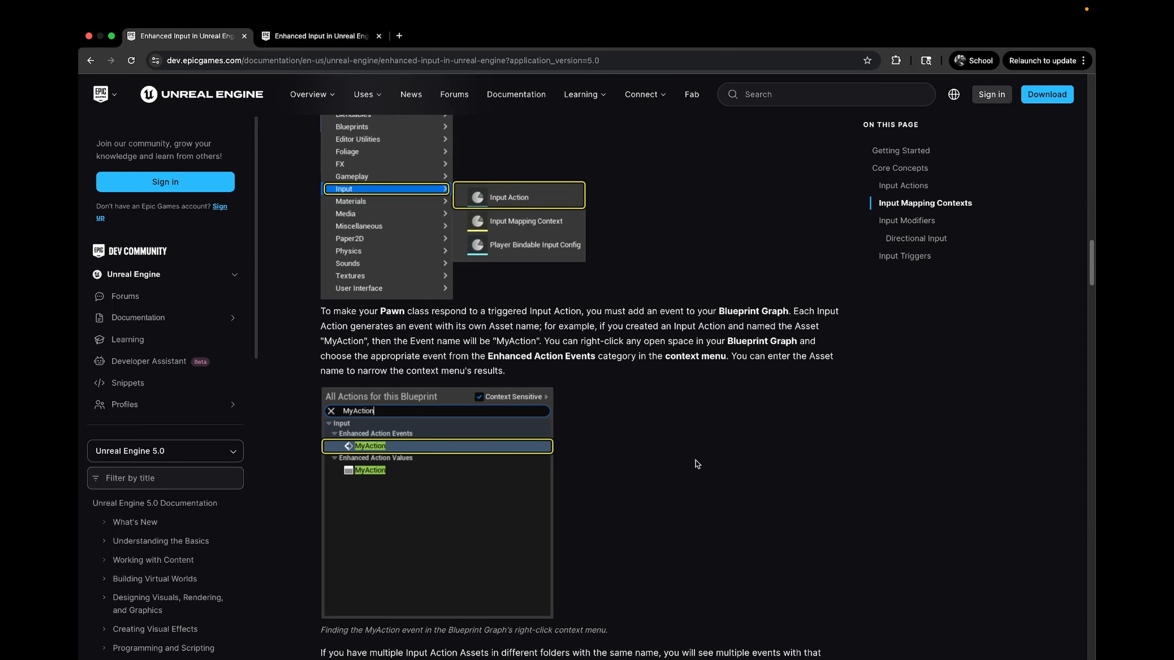
scroll(695, 463, down, 10)
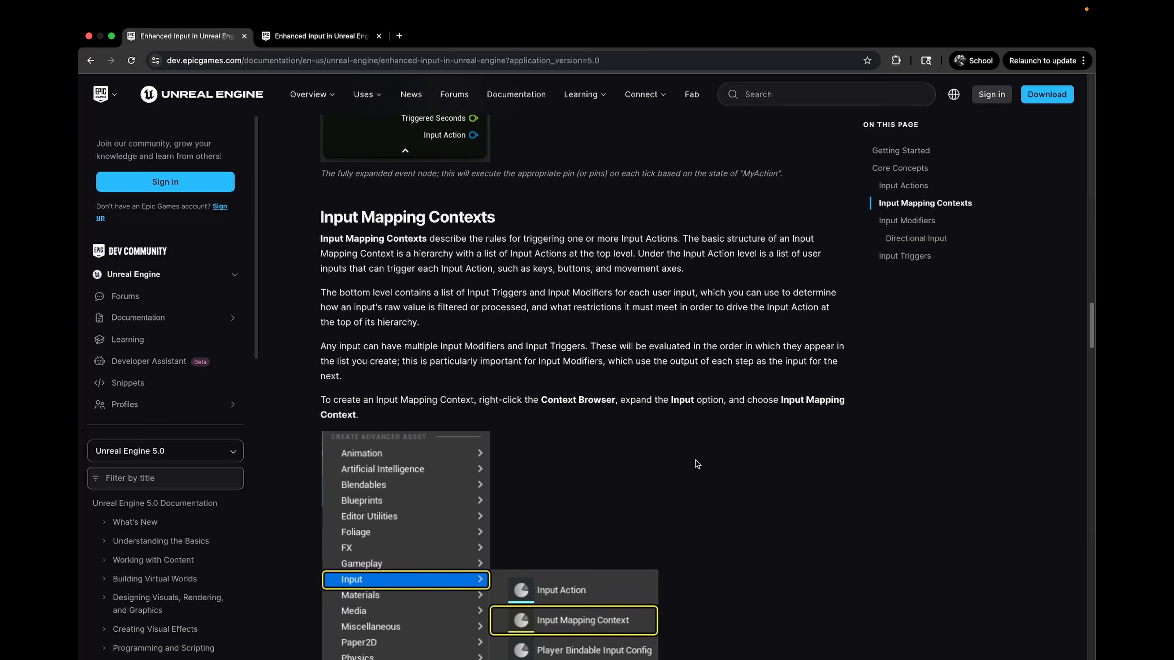
scroll(695, 463, down, 2)
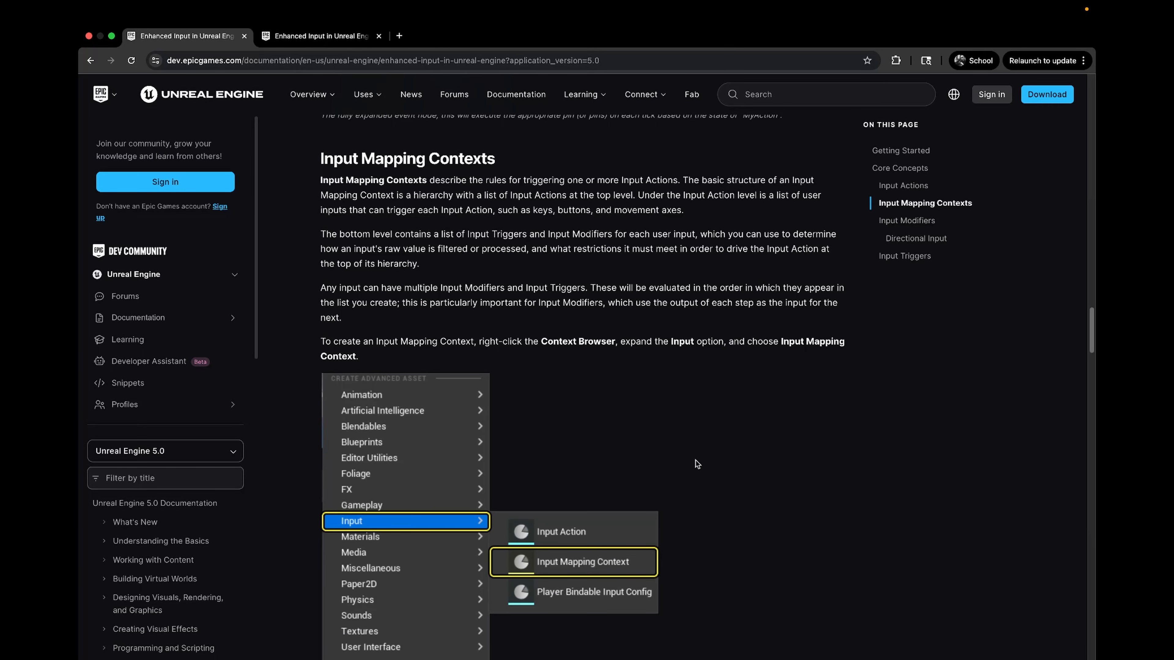
scroll(695, 461, down, 3)
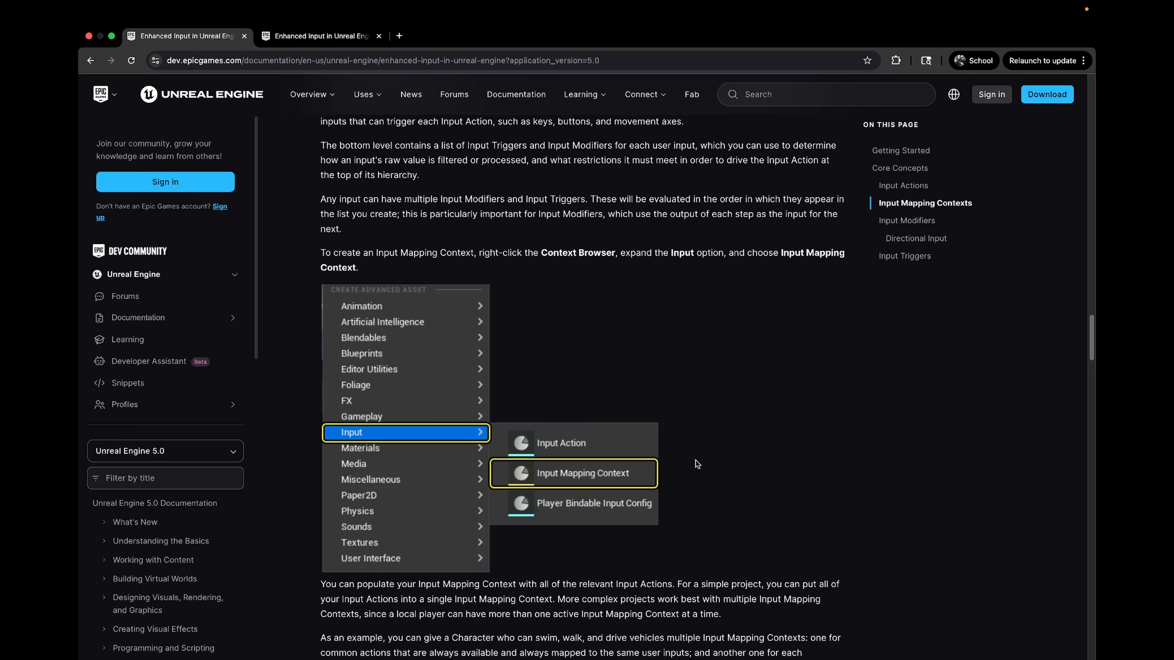
scroll(696, 461, down, 2)
scroll(696, 461, up, 1)
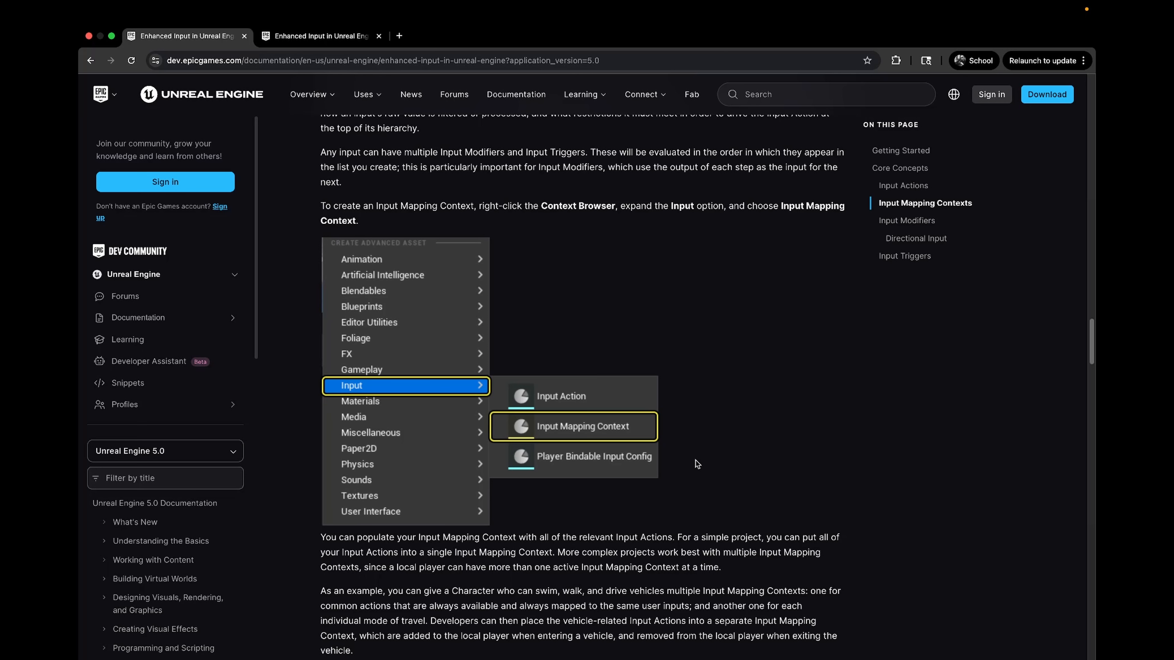
scroll(695, 461, down, 20)
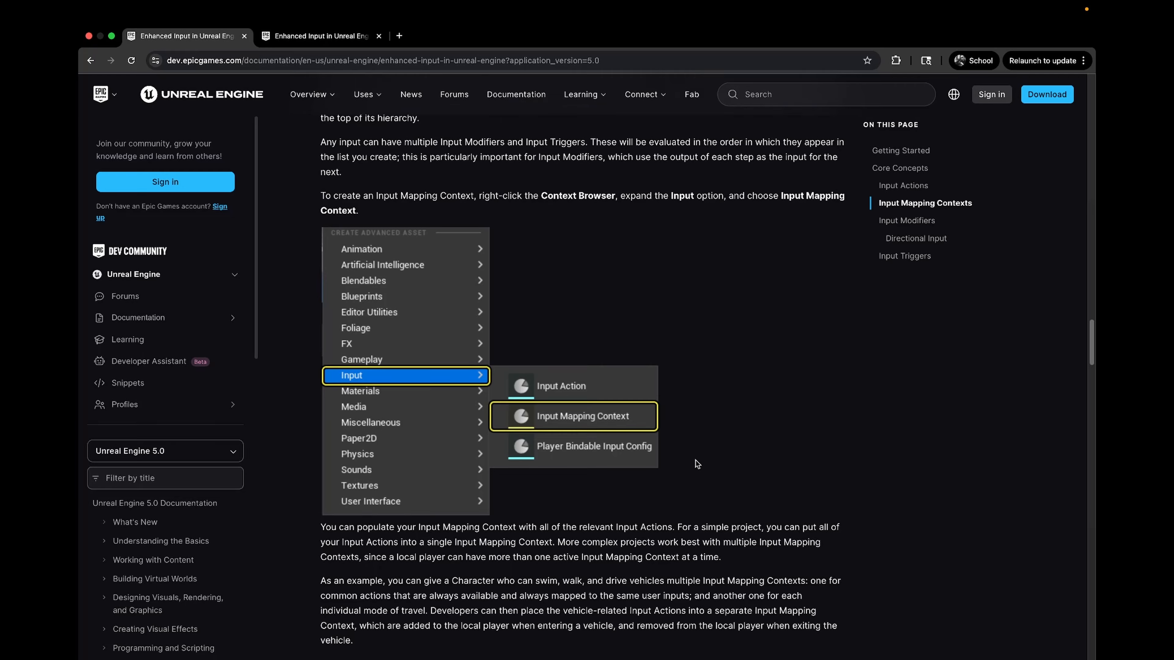
scroll(695, 460, down, 2)
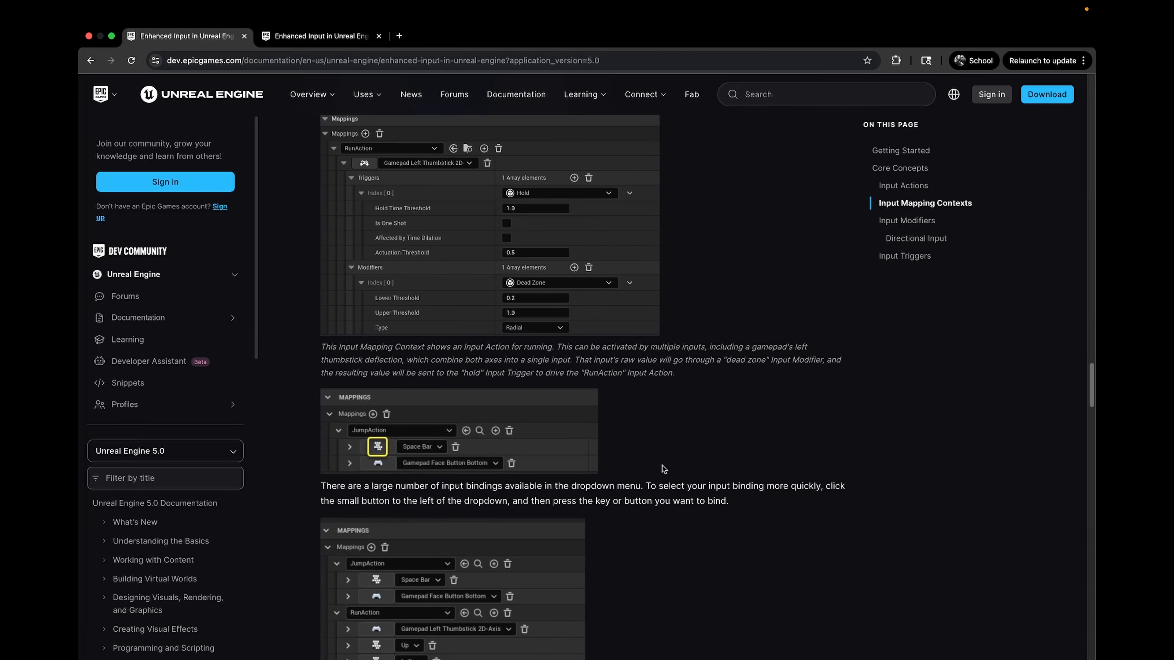
scroll(711, 491, down, 9)
scroll(712, 491, down, 8)
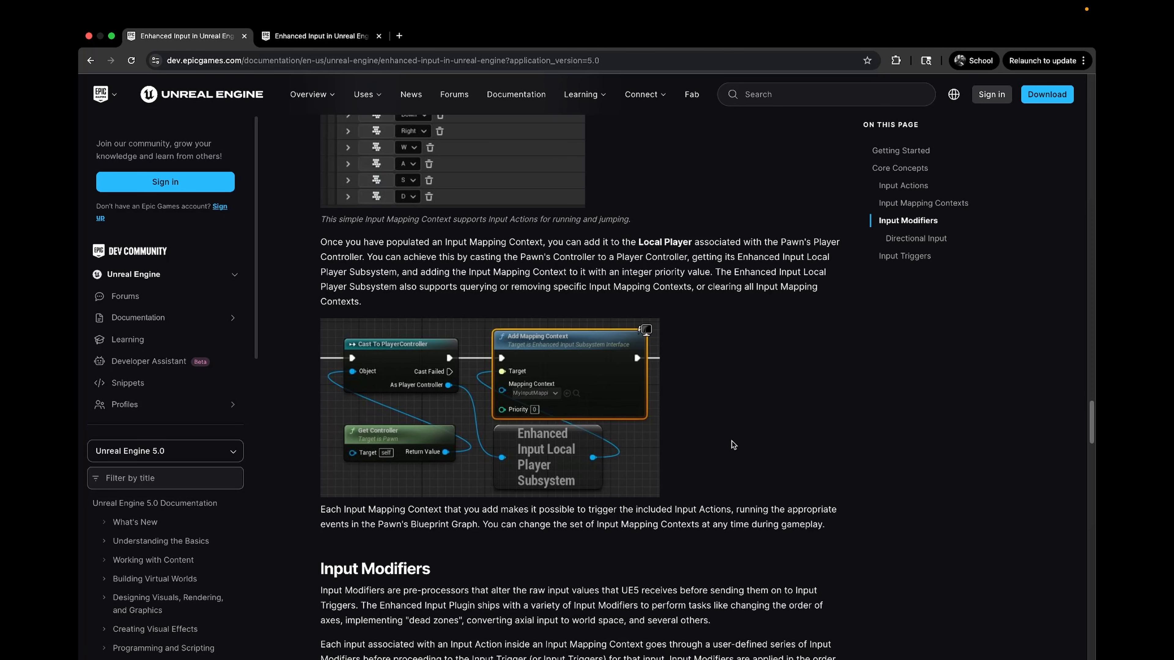
scroll(731, 441, down, 15)
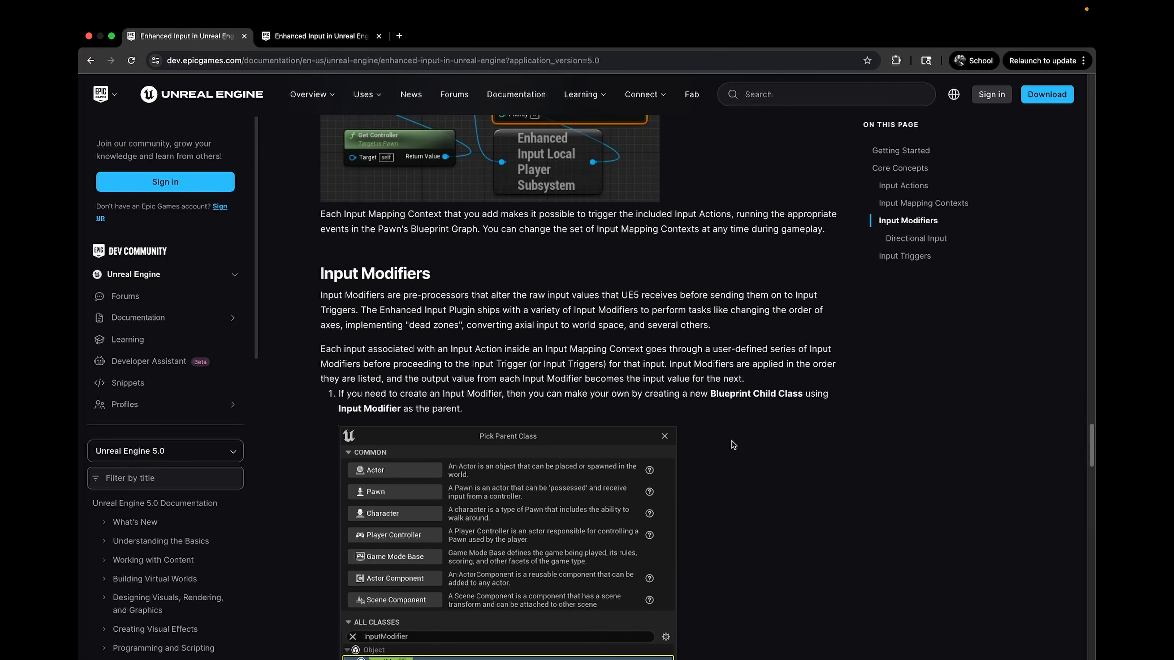
scroll(733, 441, down, 12)
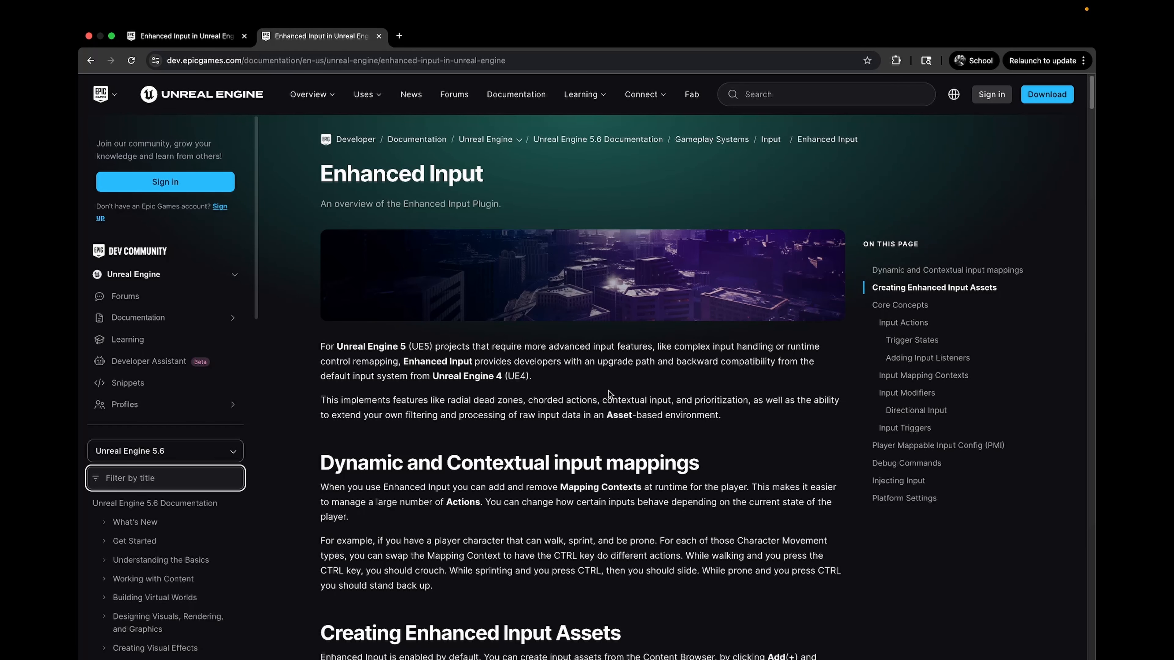
Read the Unreal Engine 5.6 Enhanced Input documentation on creating input assets, Input Actions and Trigger States
scroll(608, 391, down, 16)
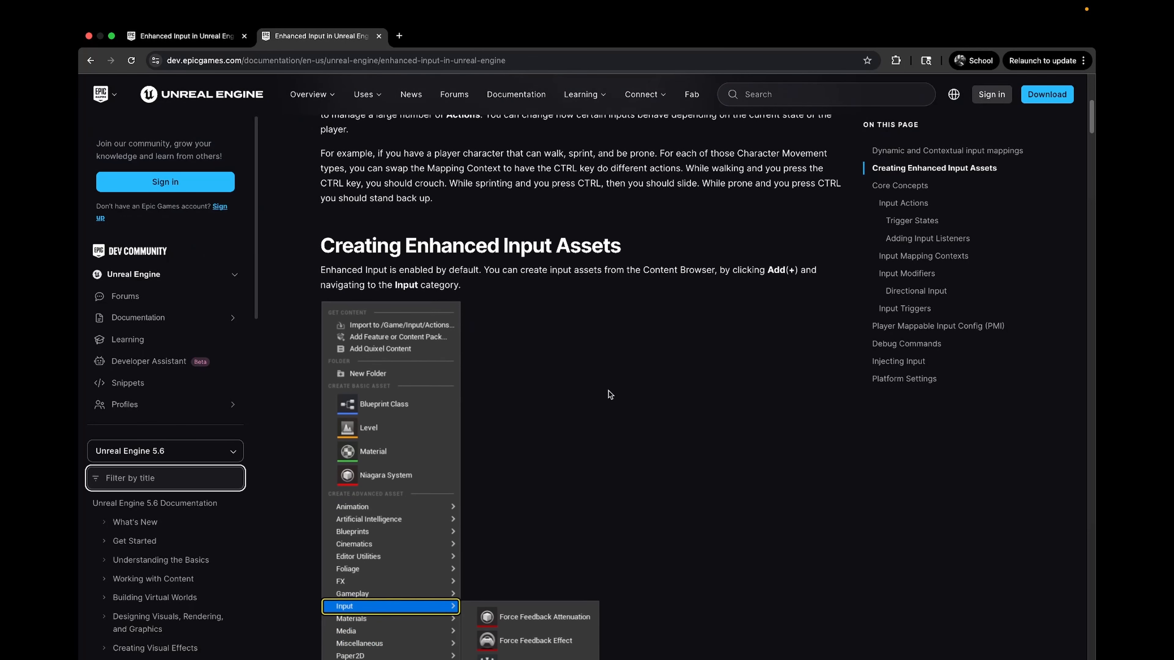
scroll(608, 392, down, 20)
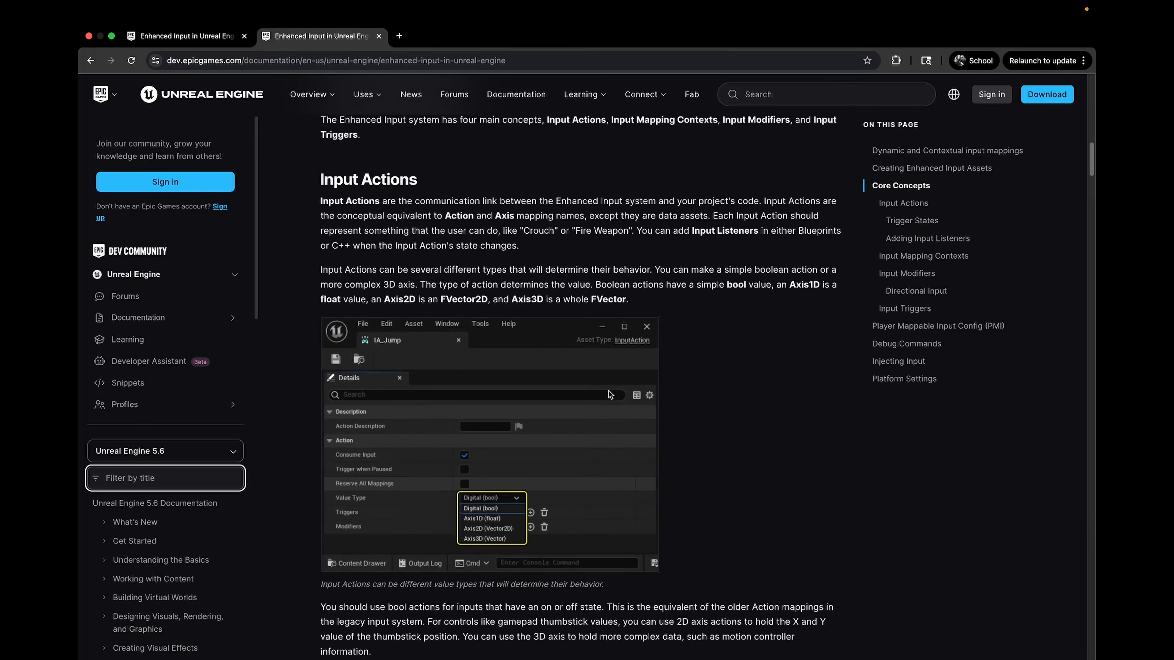
scroll(608, 392, down, 11)
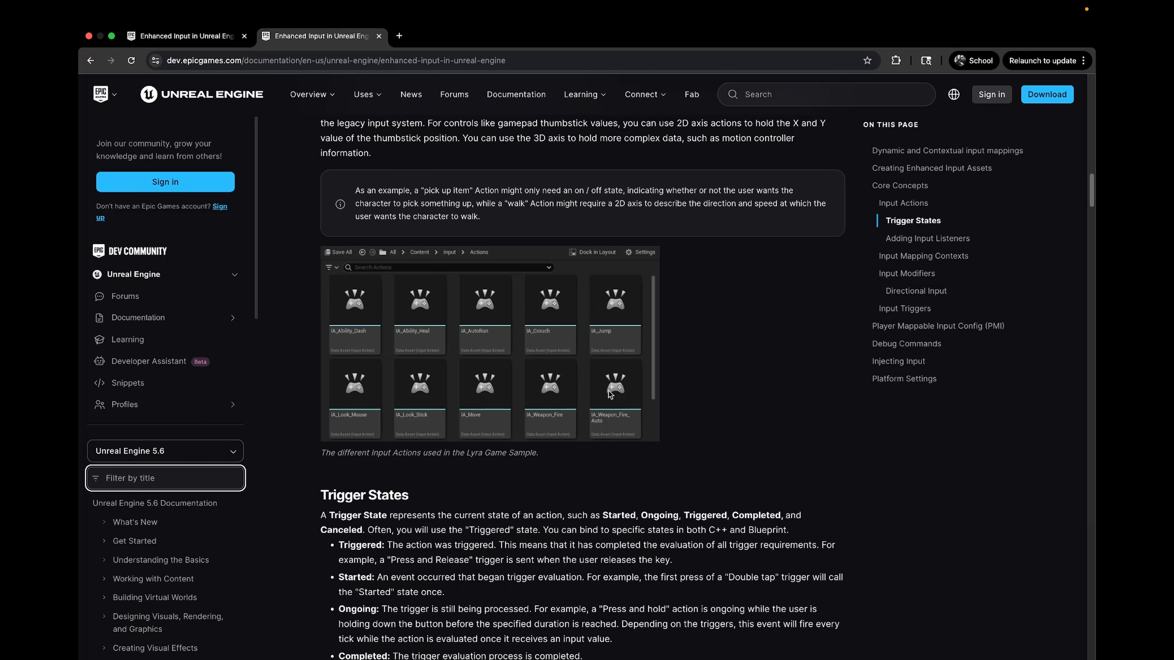
scroll(609, 394, up, 5)
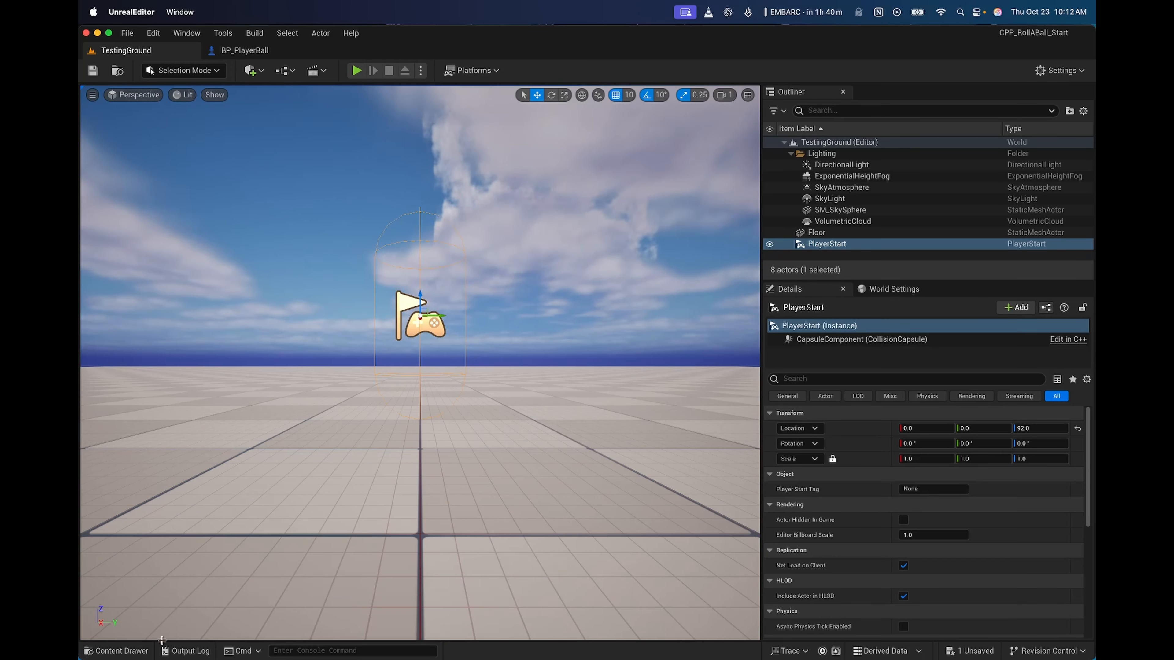
Switch to Unreal Editor and create a folder named Inputs inside the project's Content/Blueprints folder
click(120, 651)
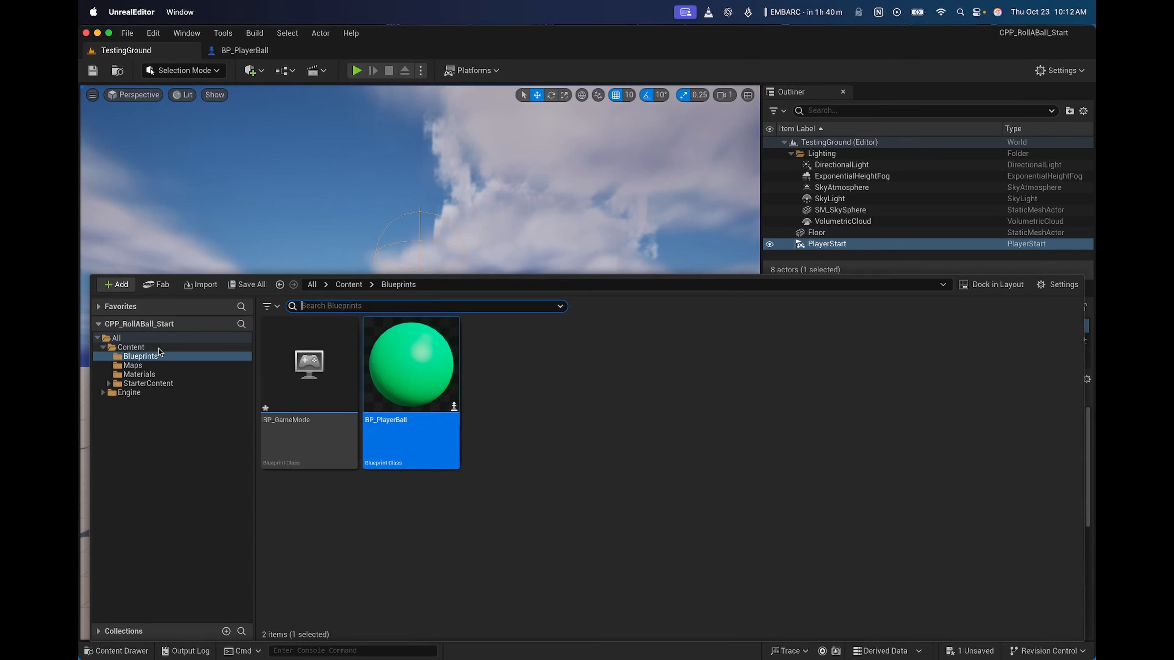
click(131, 347)
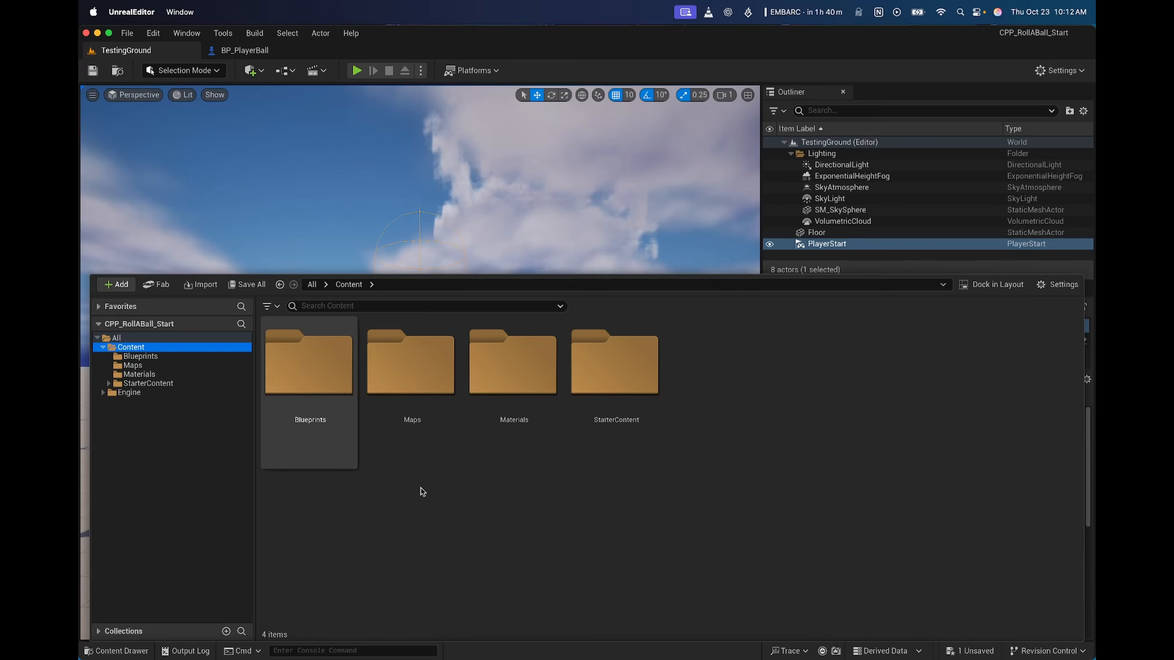
double_click(303, 376)
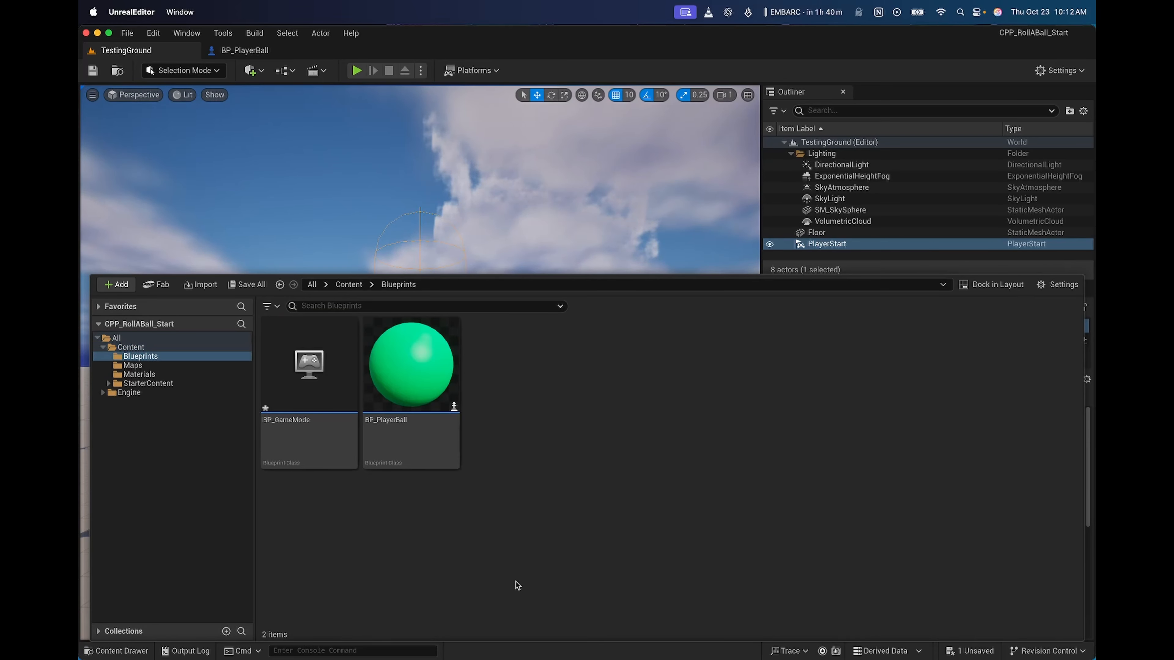
right_click(505, 373)
click(576, 280)
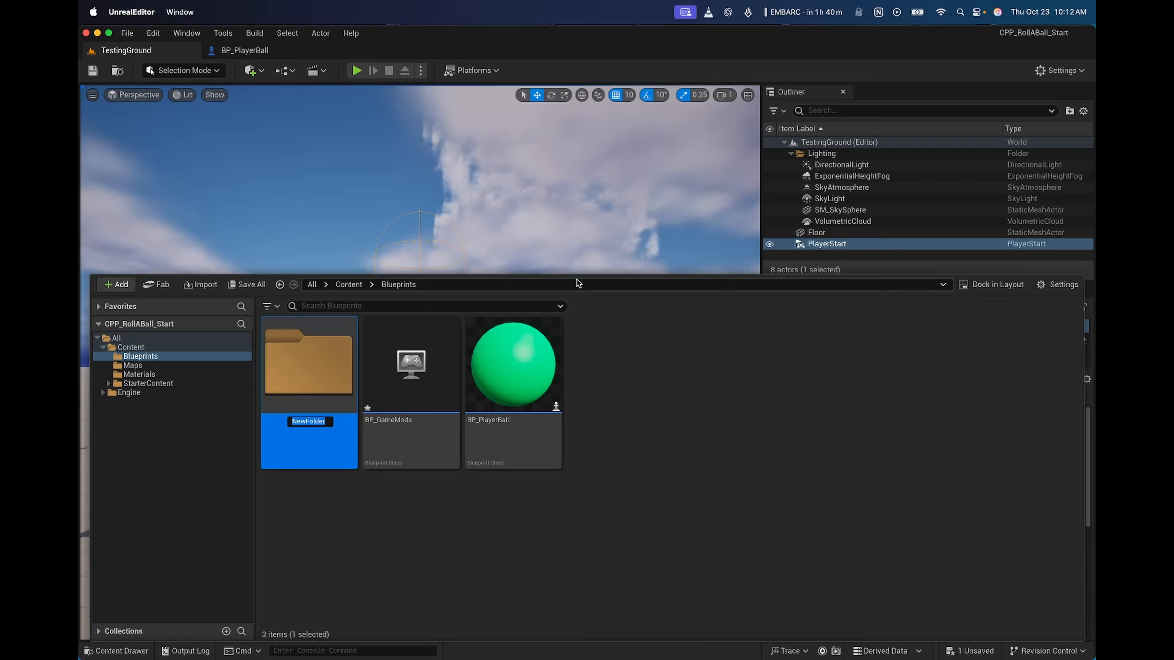
text(Inputs)
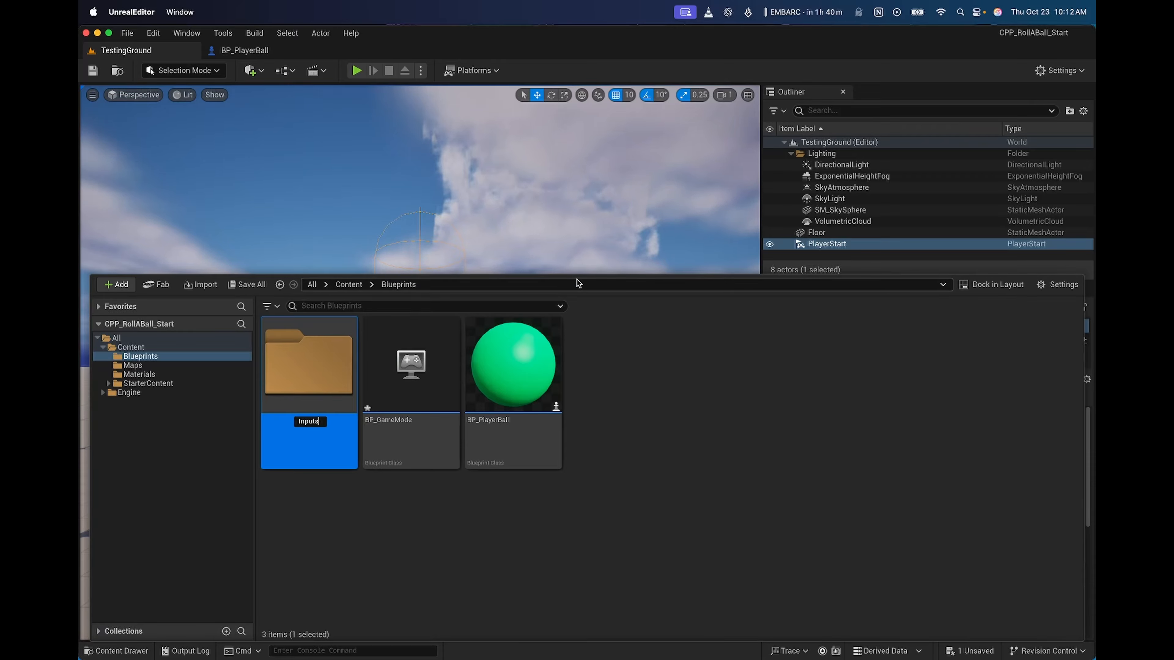
key(Return)
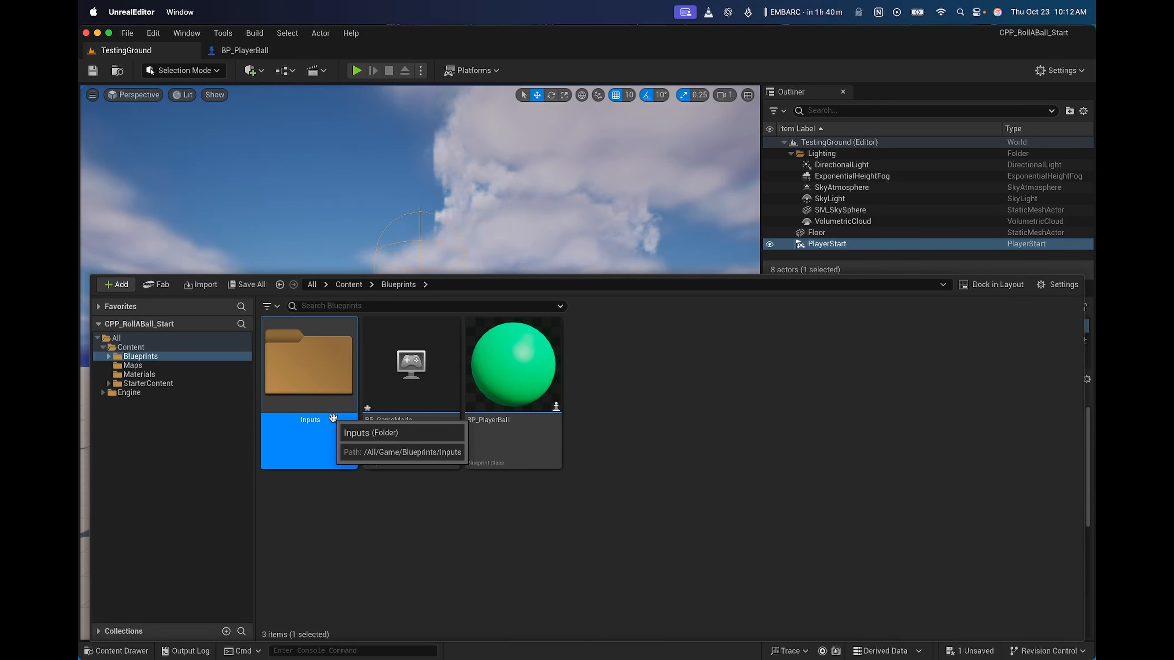
Create a subfolder named Actions inside the Inputs folder
double_click(300, 379)
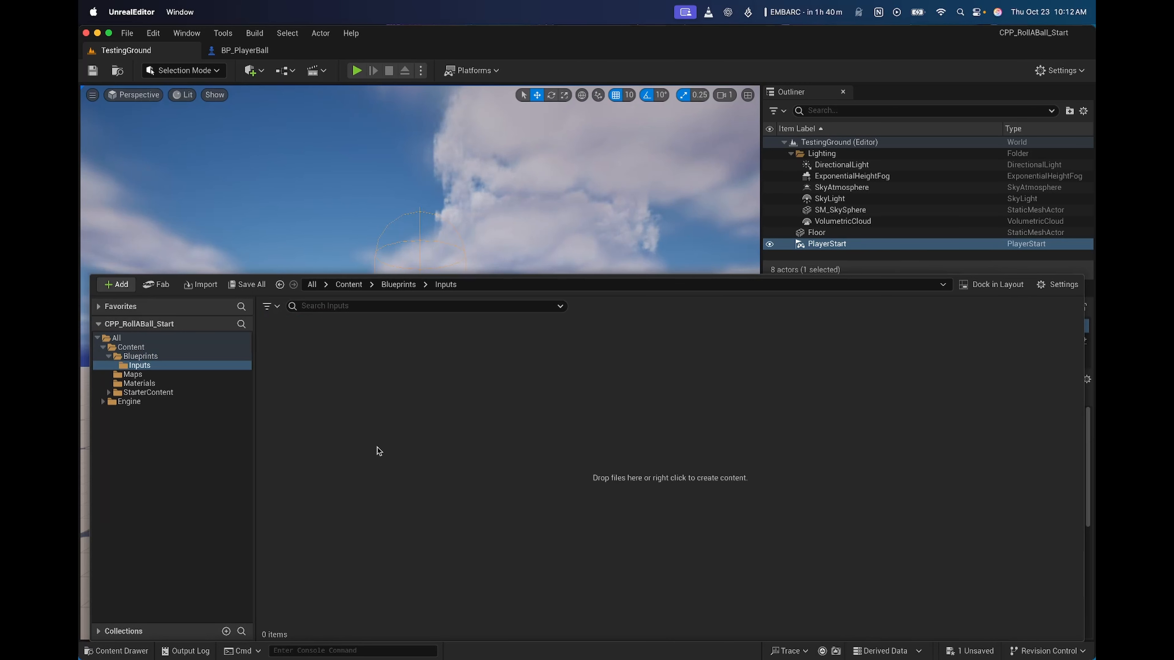
right_click(331, 384)
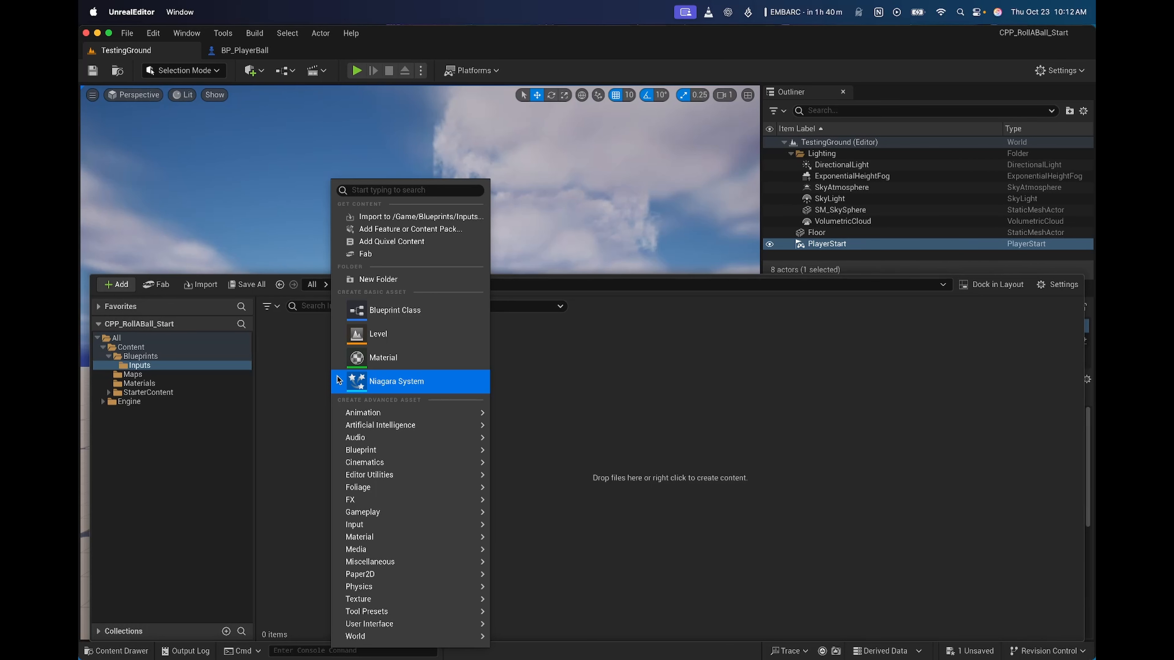
click(388, 280)
text(Actions)
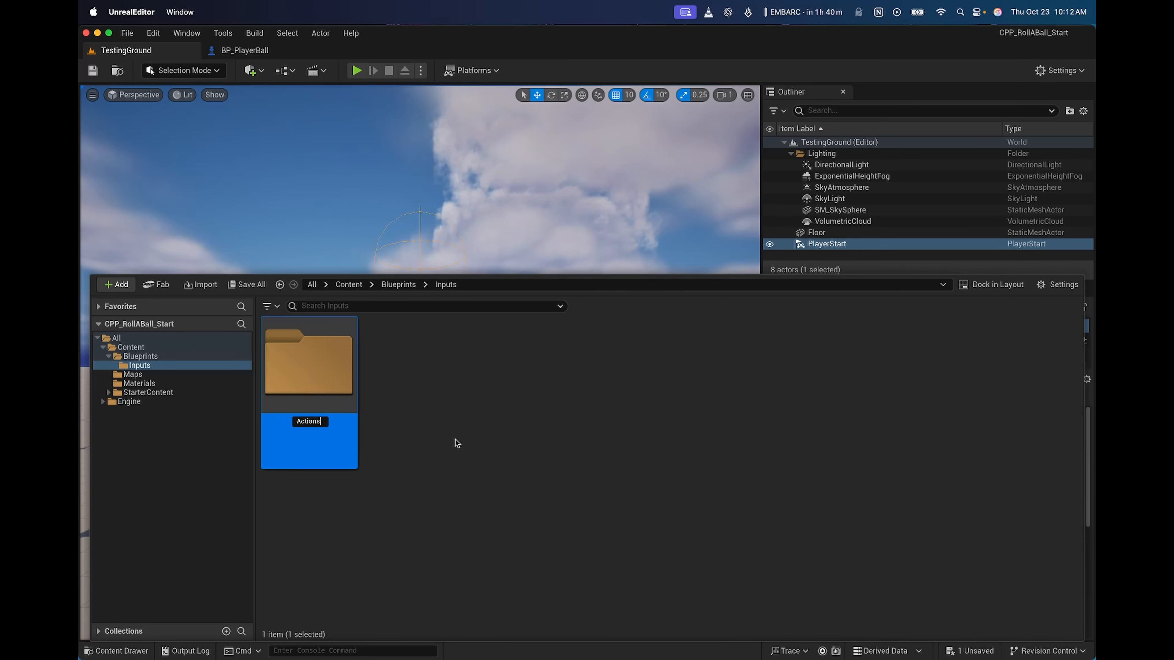
key(Return)
click(455, 439)
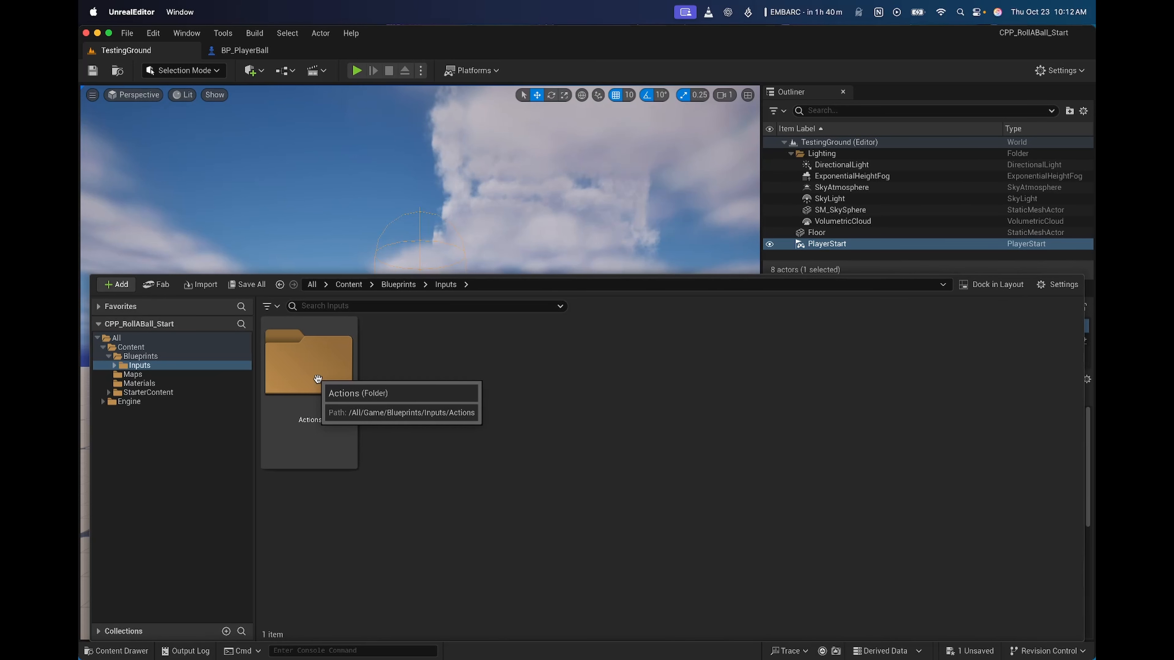
Create an Input Mapping Context asset named IMC_PlayerBall in the Inputs folder, alongside the Actions subfolder
right_click(439, 390)
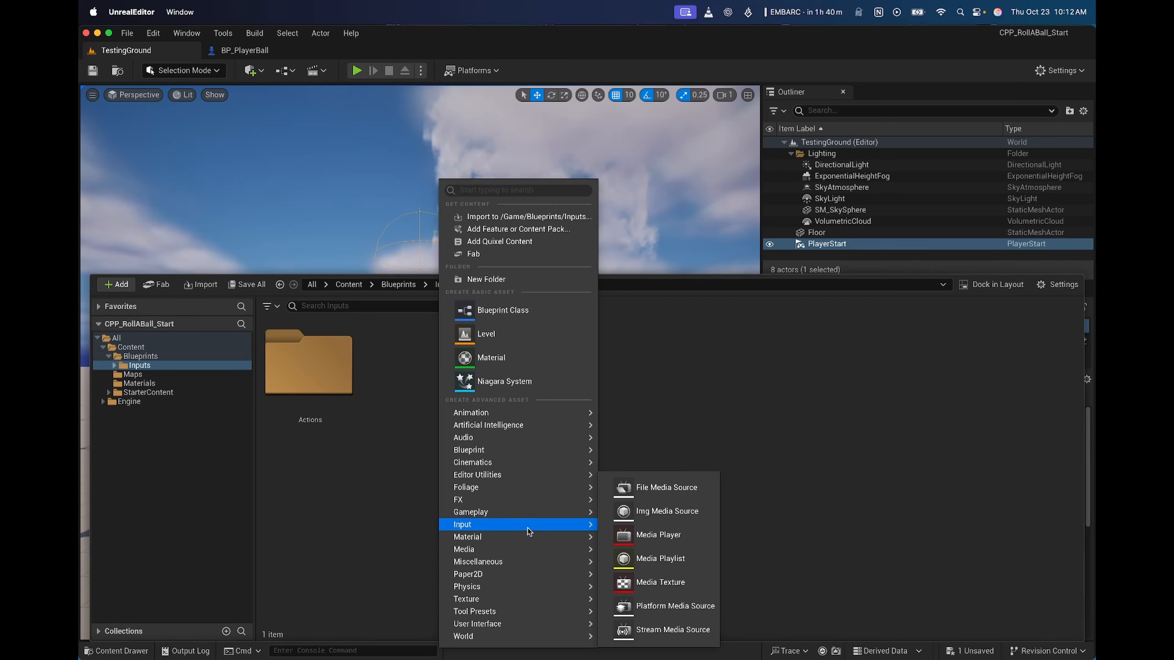
mouse_move(528, 528)
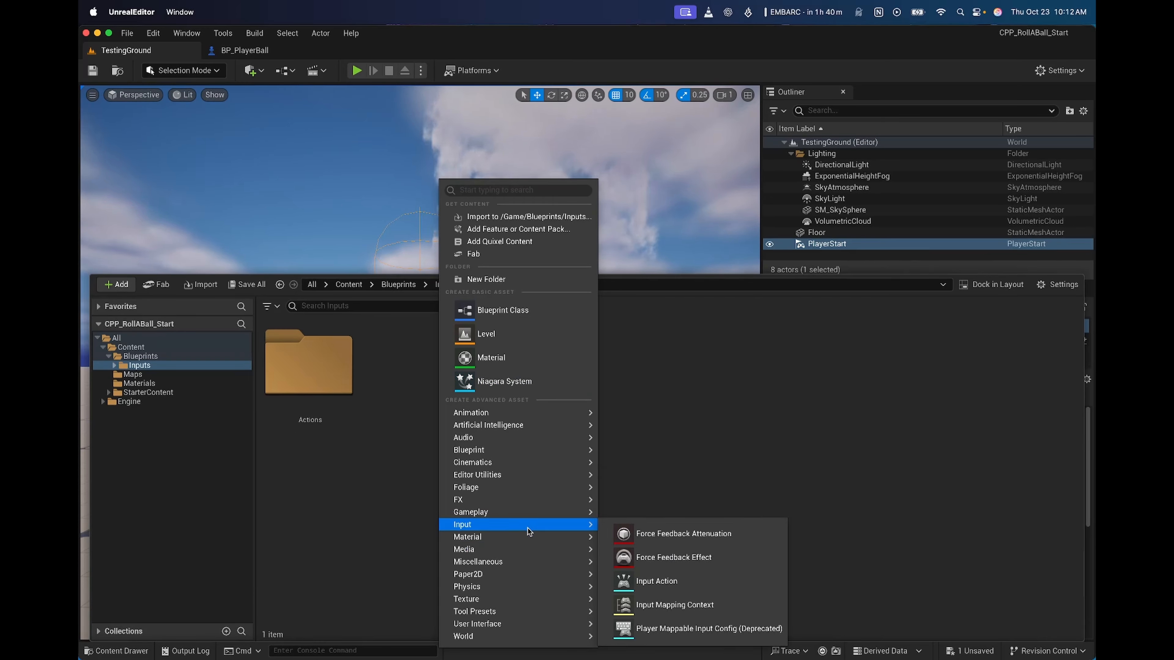
click(657, 604)
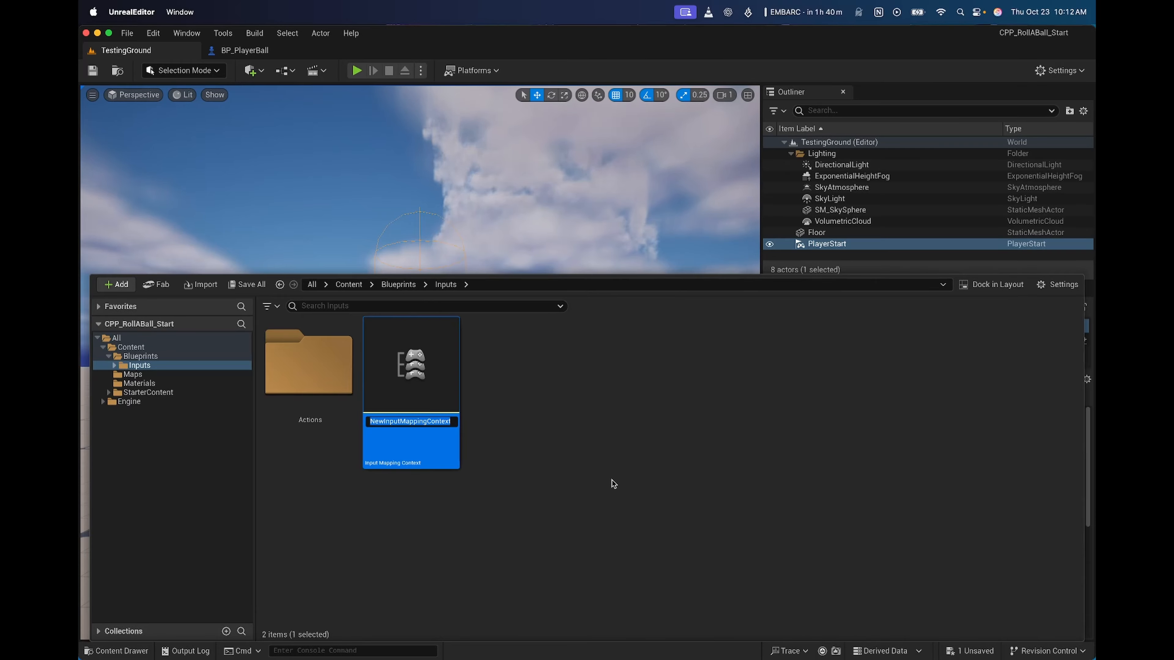
text(IMC)
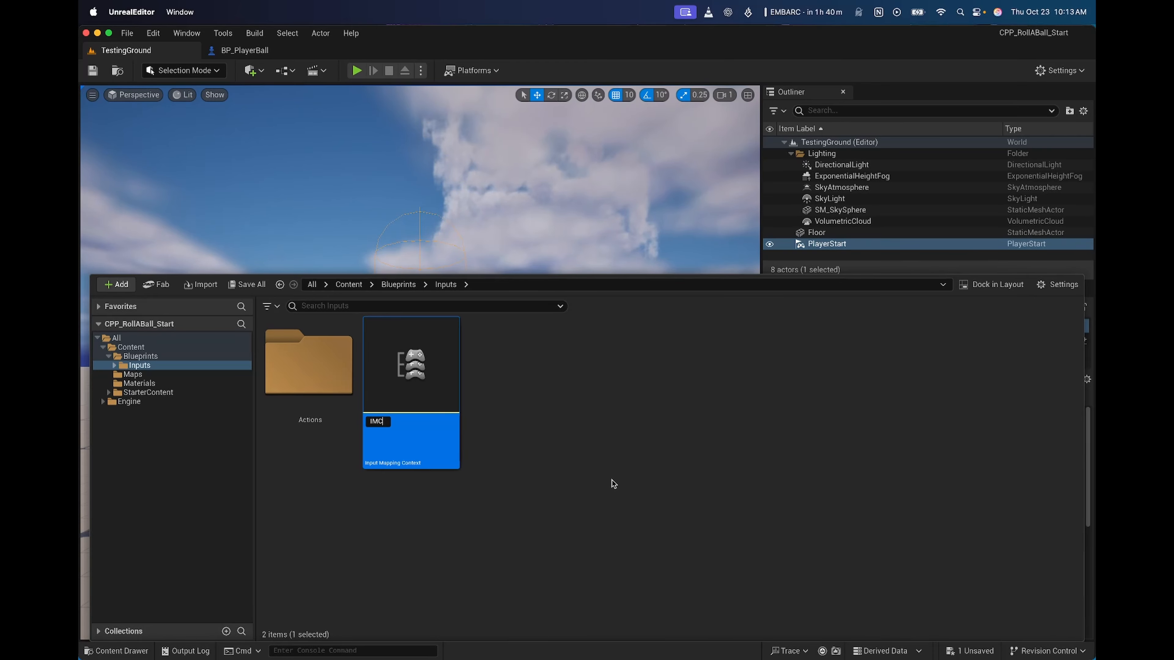
text(_Player)
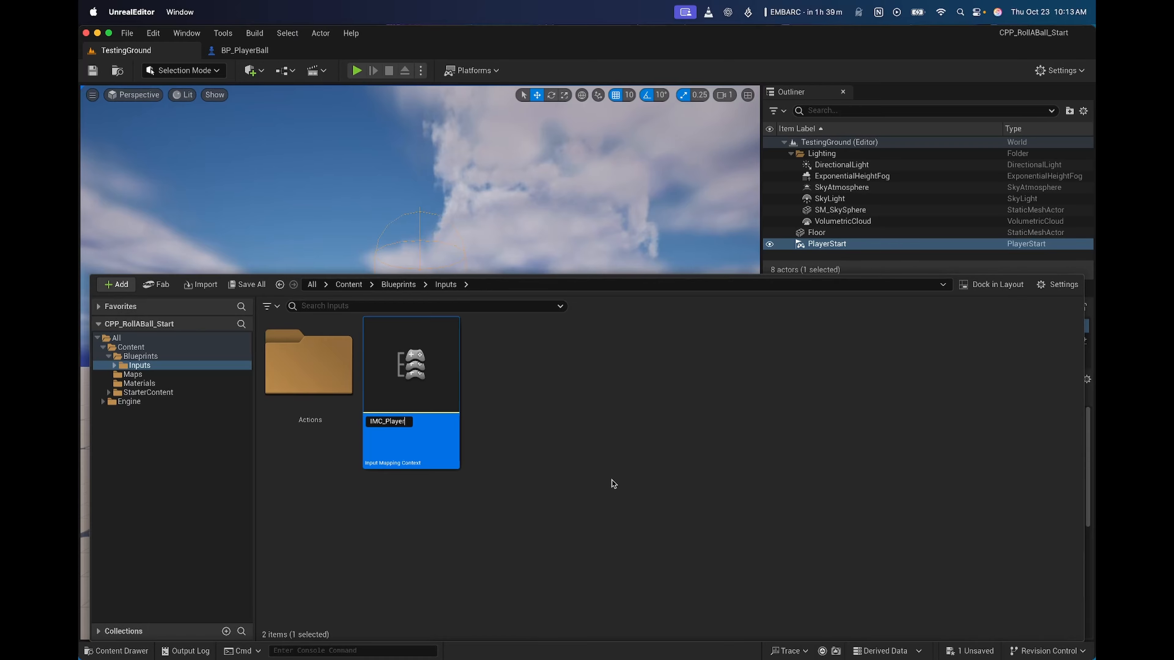
text(Ball)
key(Return)
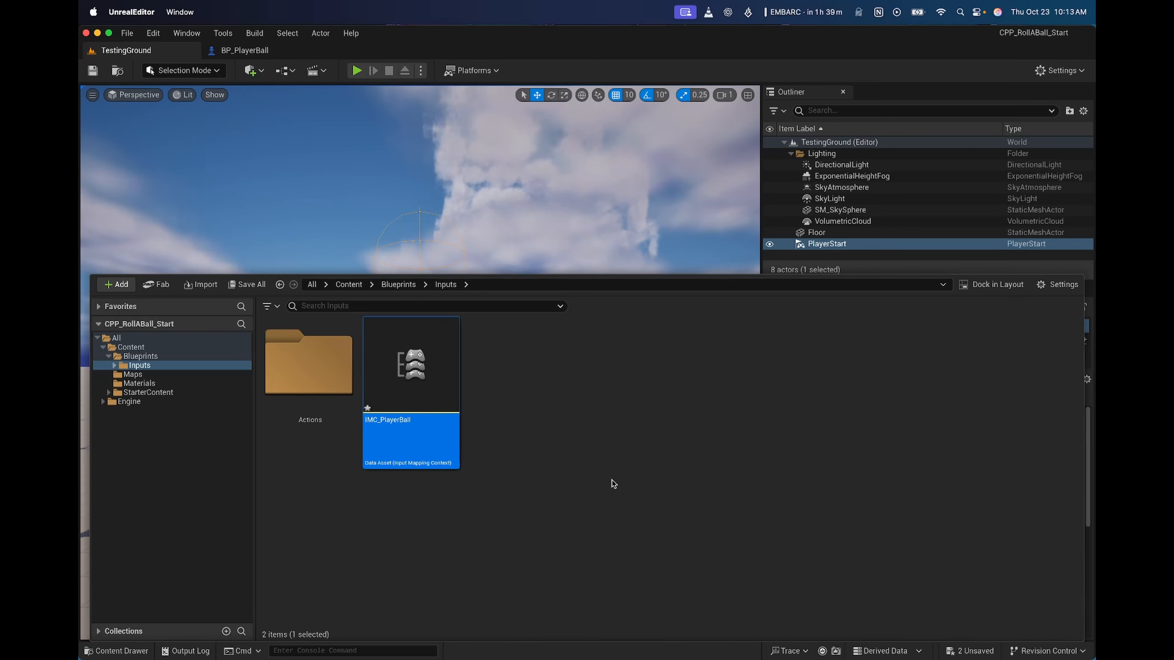
Open IMC_PlayerBall, dock its editor beside the BP_PlayerBall tab in the main window, and save the asset
double_click(411, 370)
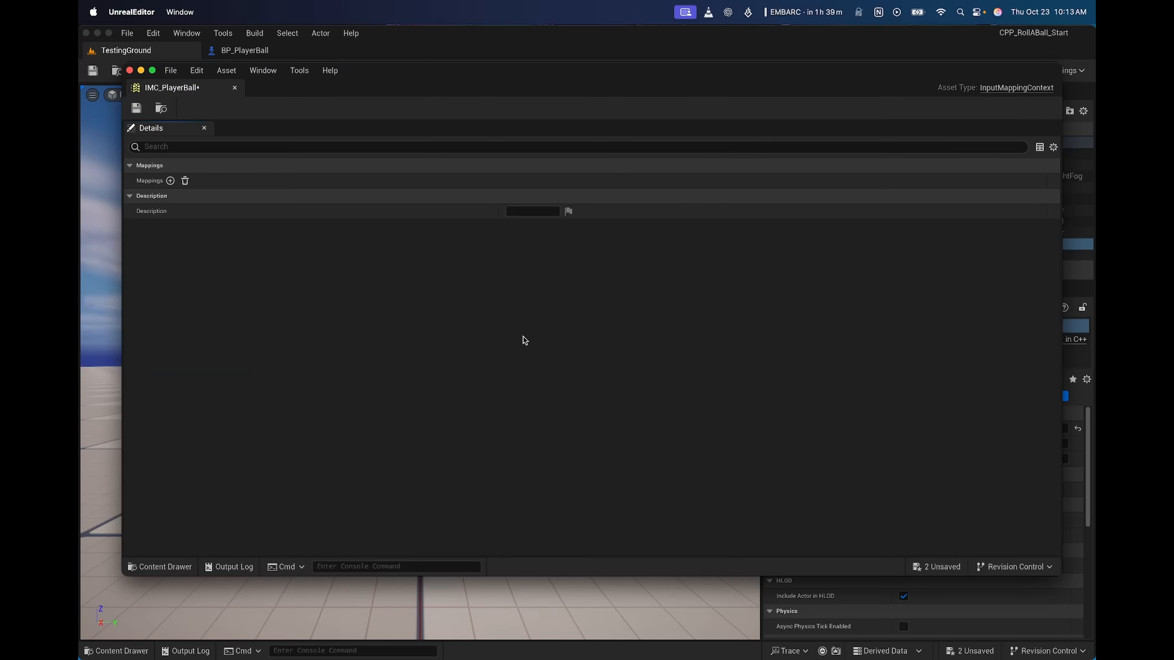
drag(191, 86, 365, 61)
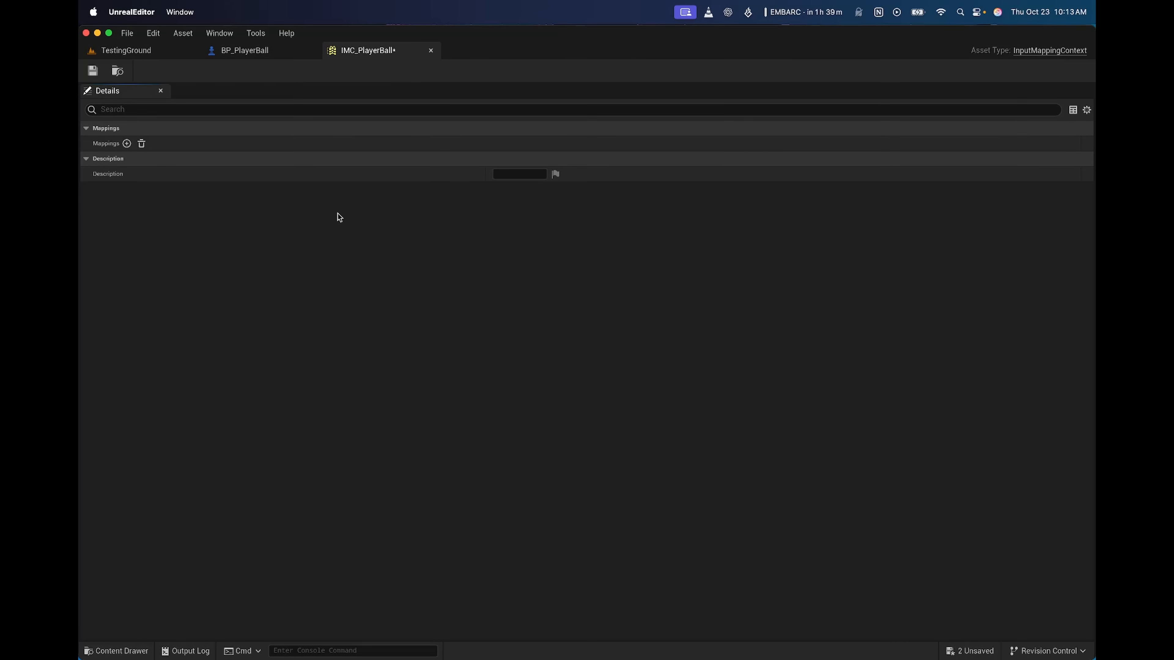
click(92, 70)
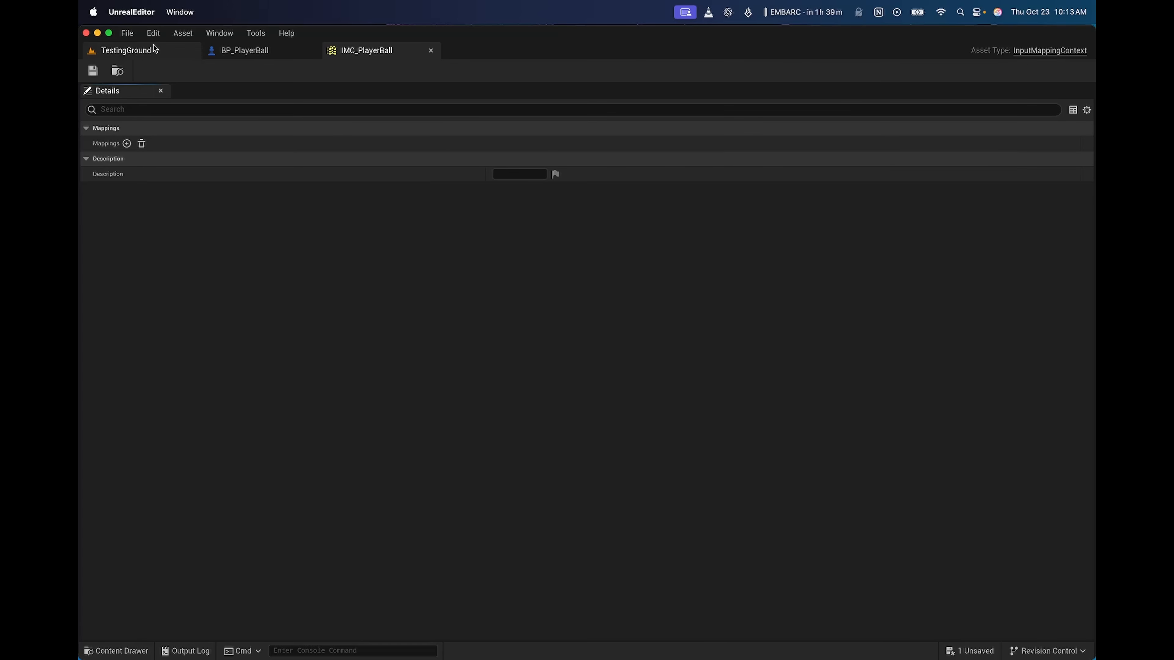
Create an Input Action asset named IA_Roll in the Actions folder inside Inputs
click(139, 50)
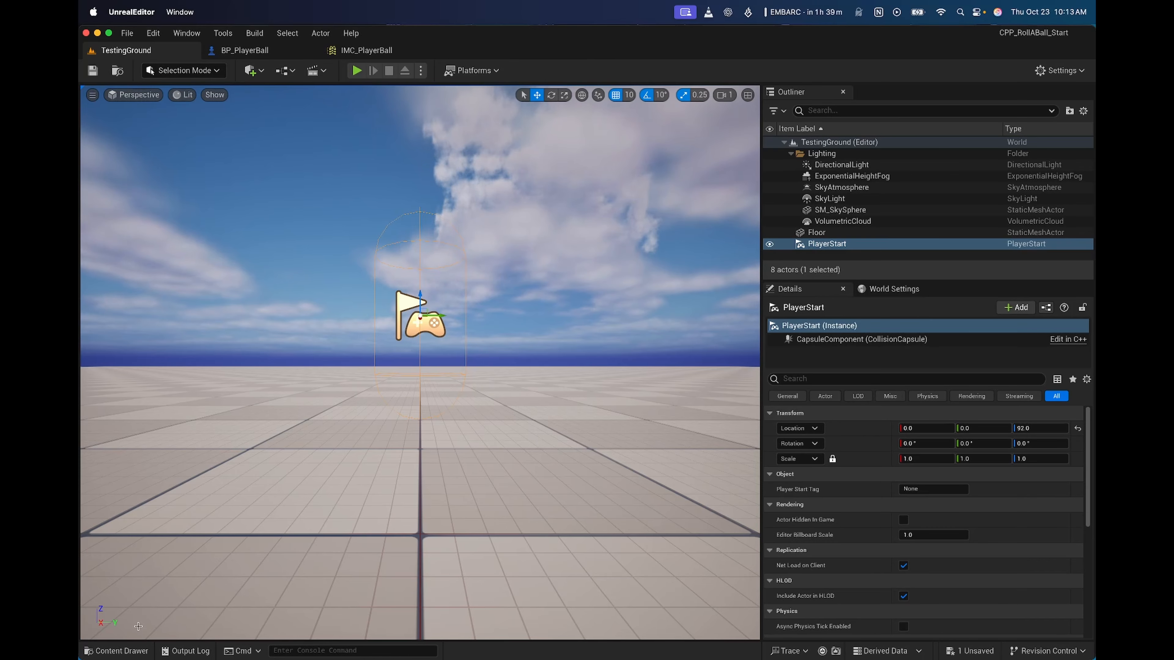
click(115, 650)
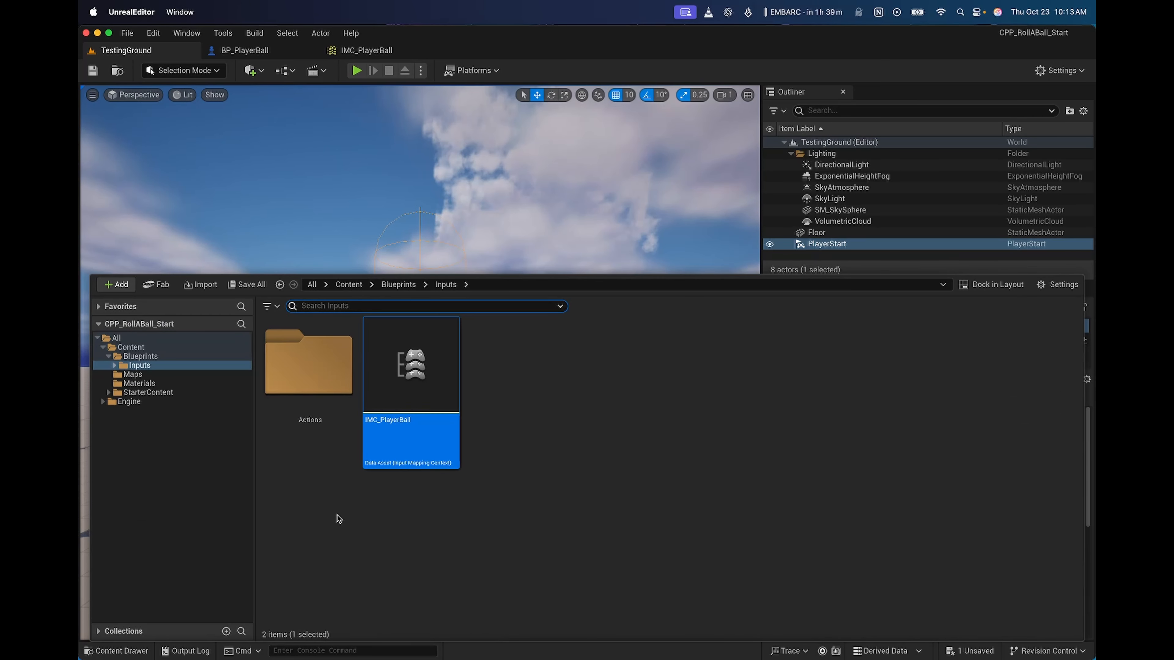
double_click(323, 388)
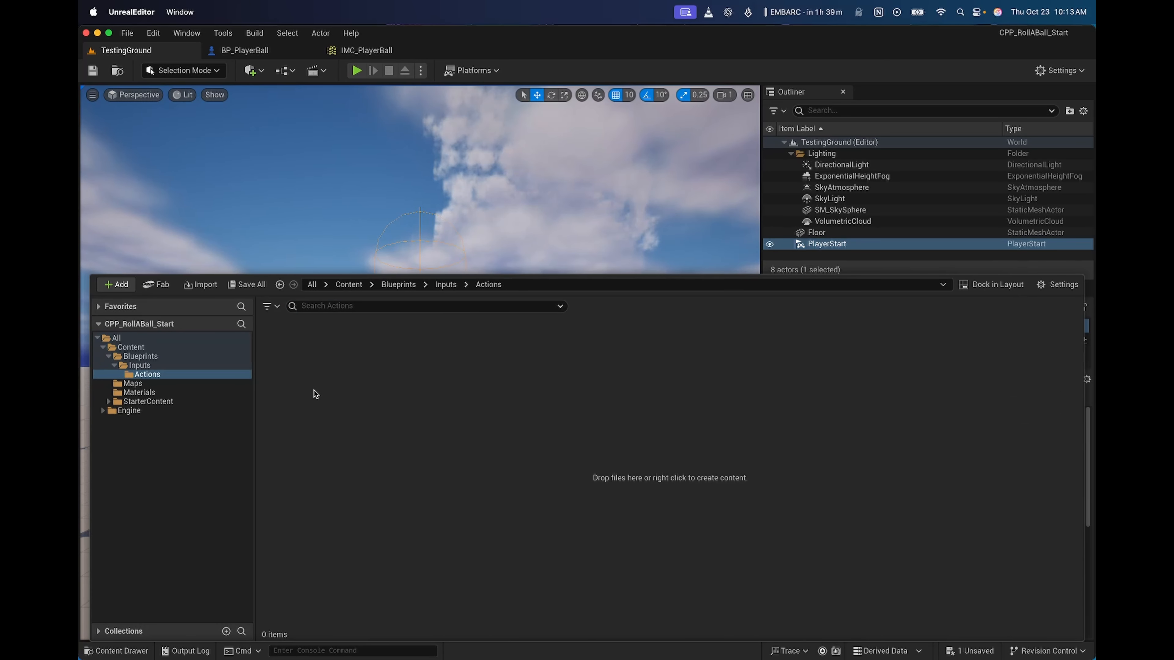
right_click(338, 374)
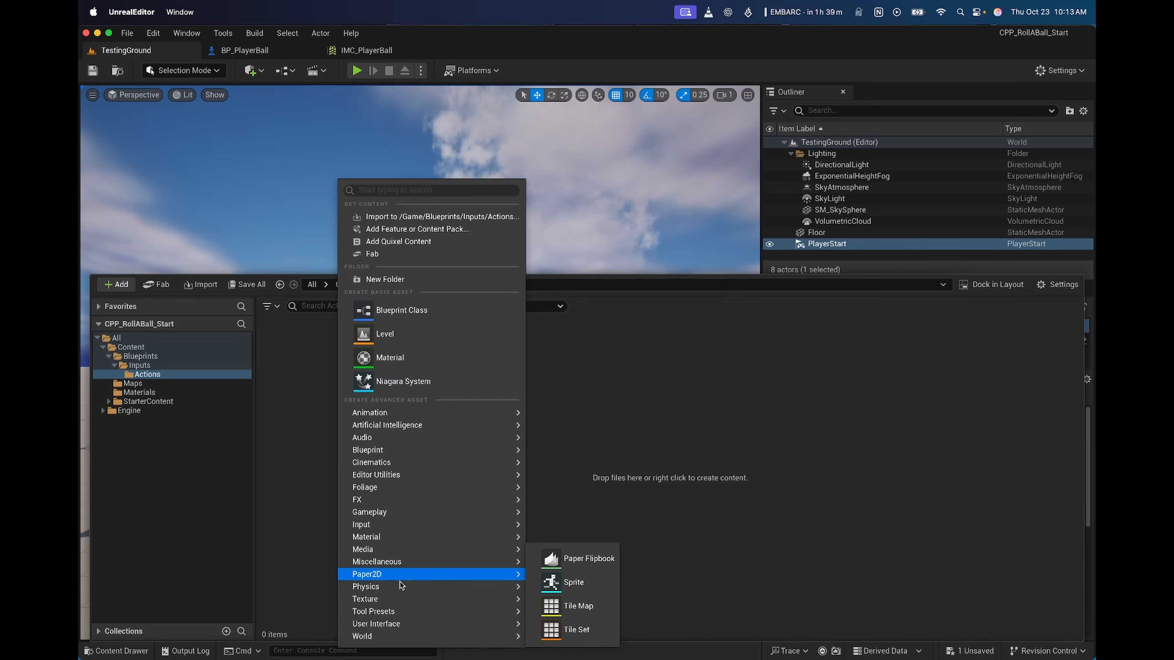
mouse_move(401, 600)
mouse_move(426, 527)
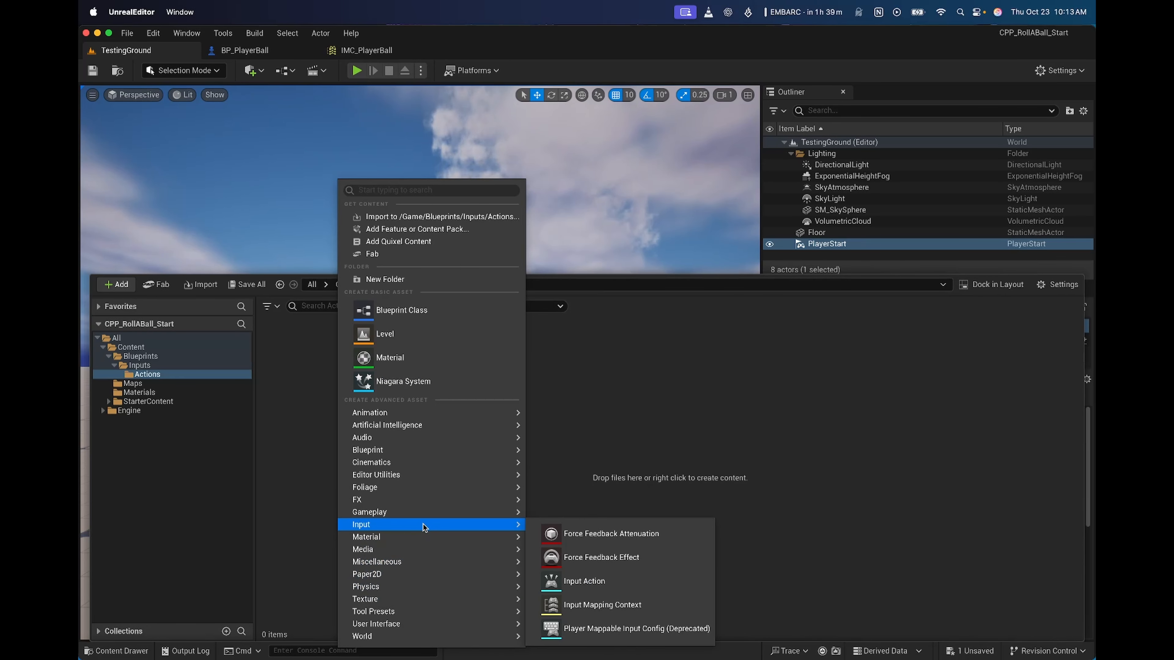
click(596, 583)
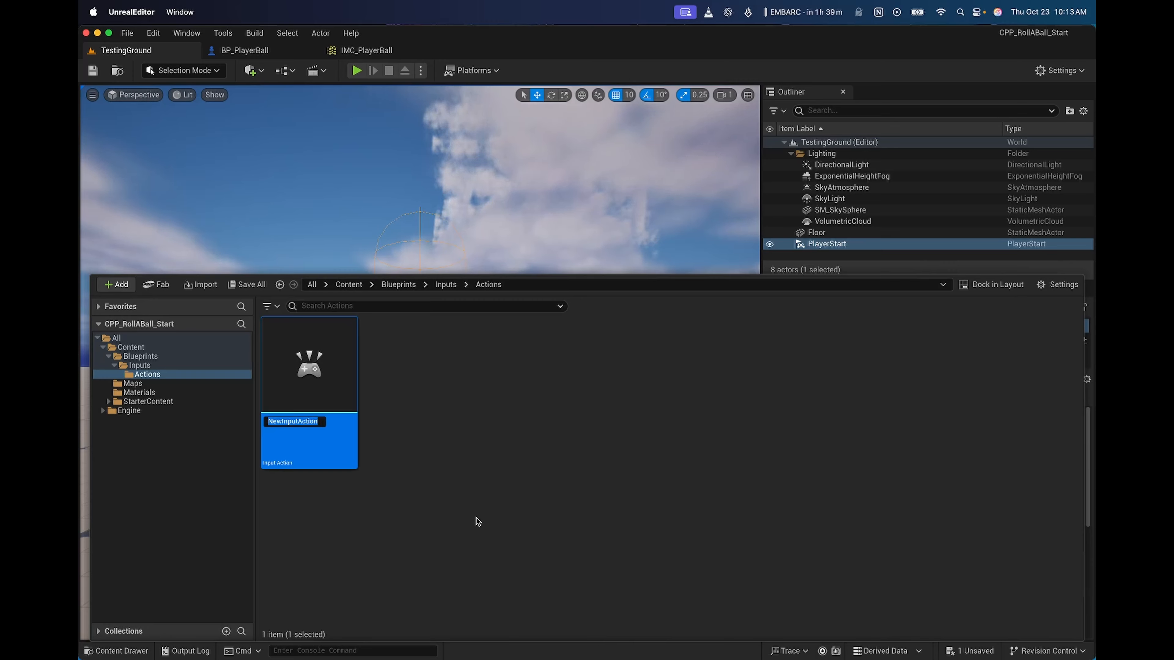
text(IA_)
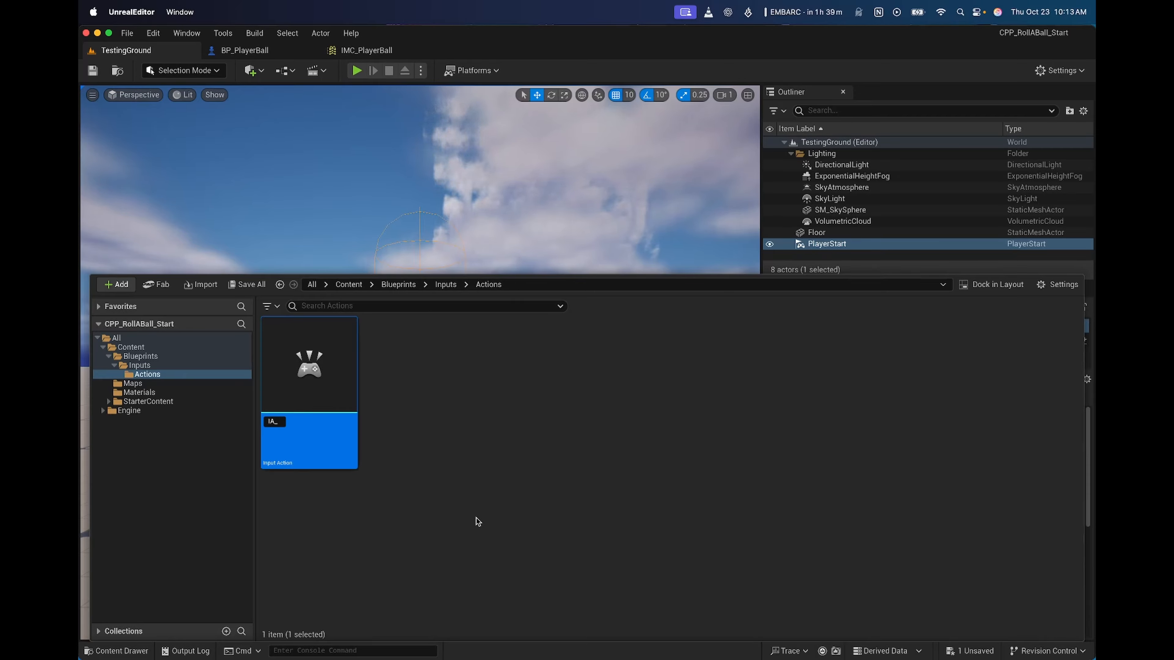
text(Roll)
key(Return)
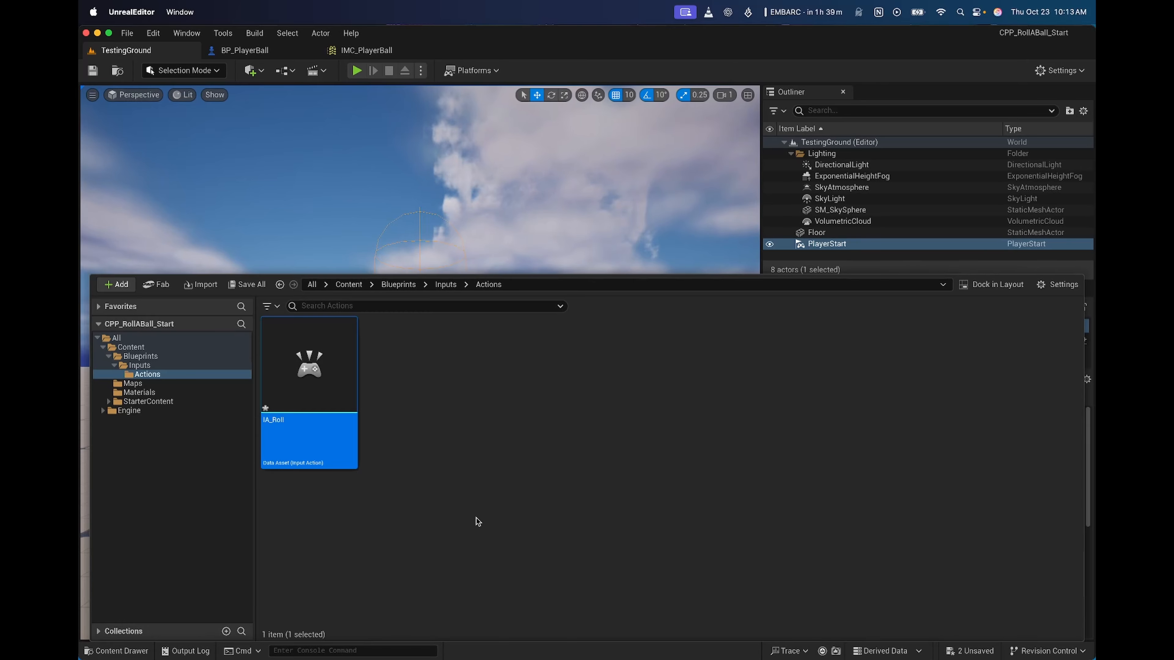
Add a second Input Action asset named IA_Jump to the Actions folder
right_click(425, 421)
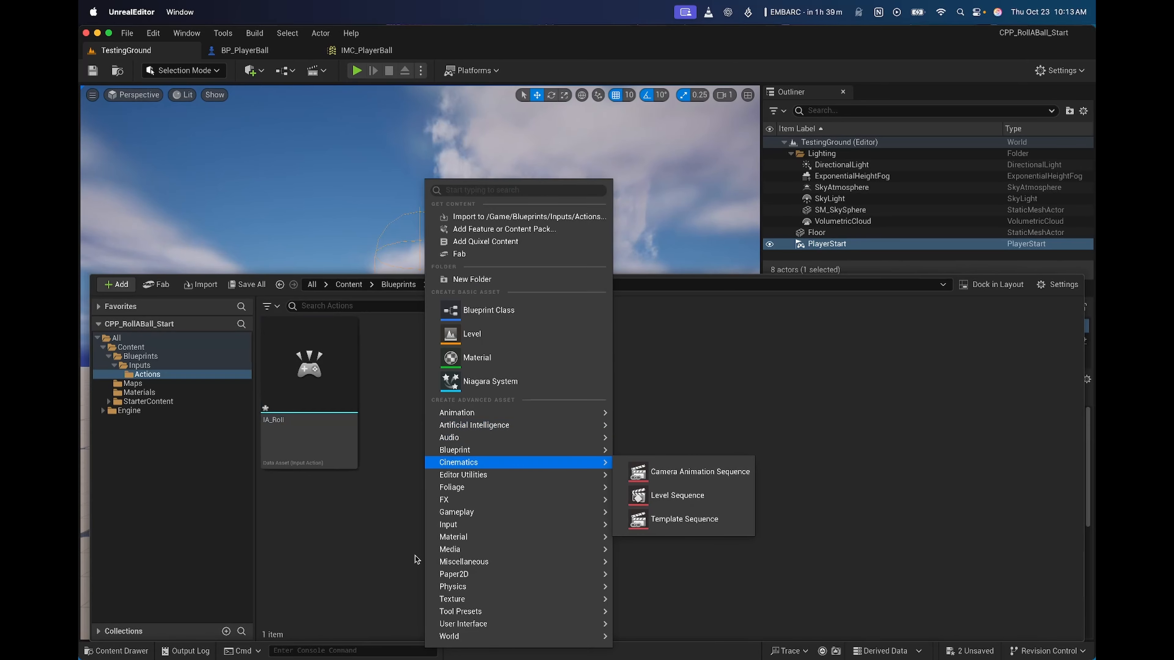
mouse_move(480, 524)
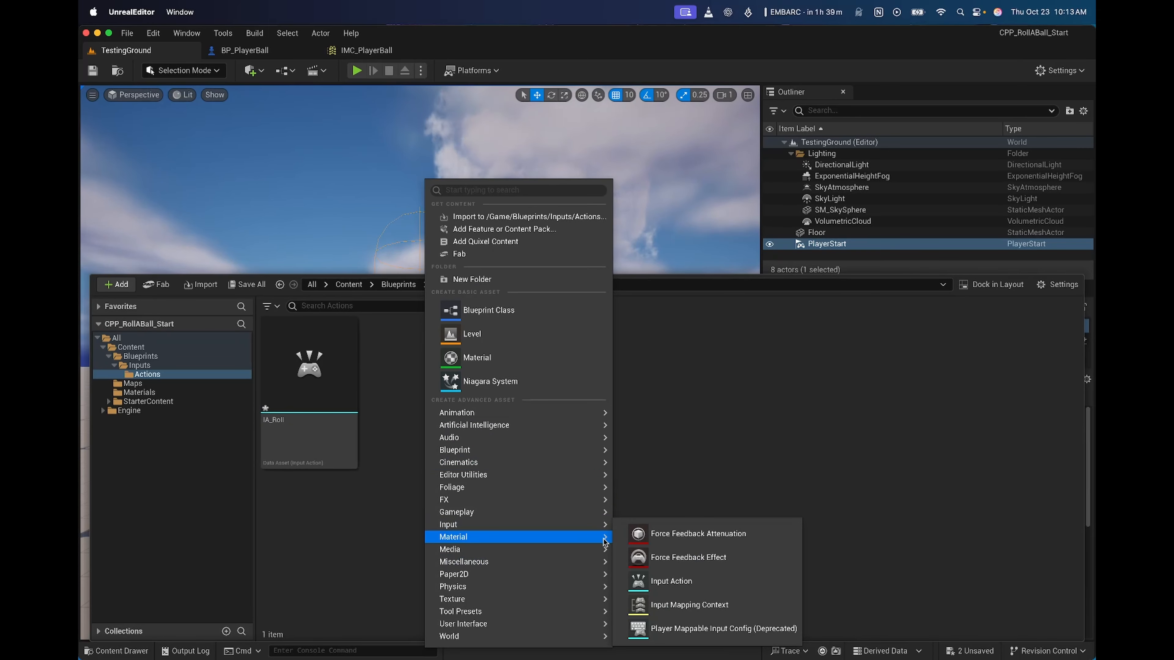
click(670, 581)
text(I)
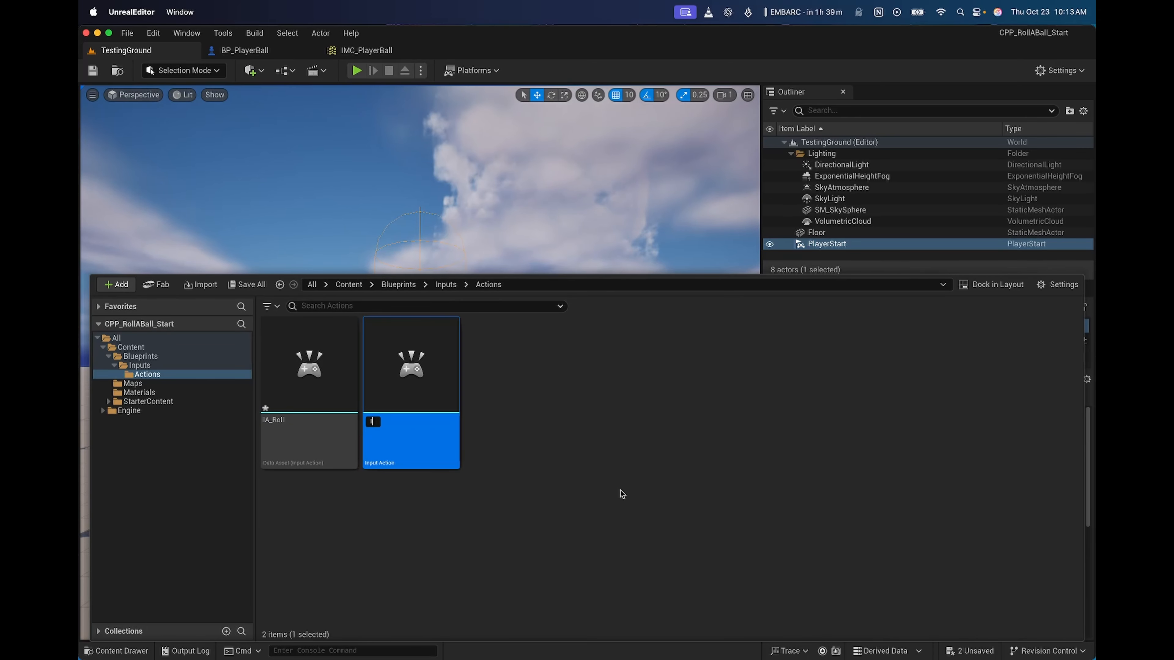
text(A_Jump)
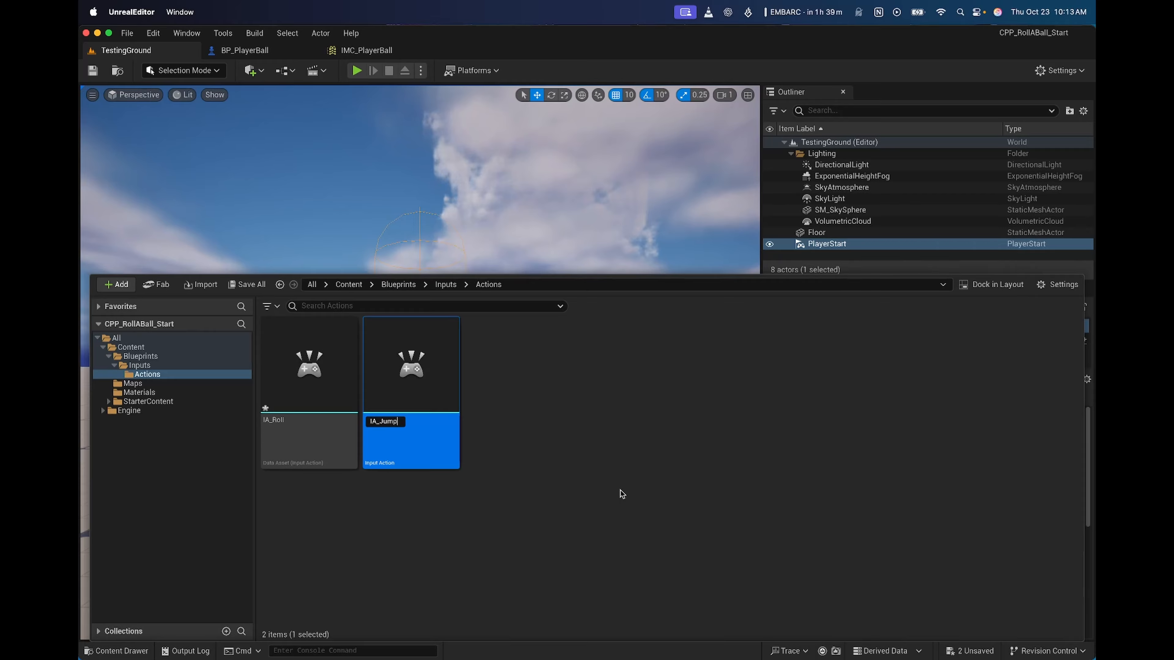
key(Return)
Add a third Input Action asset named IA_Look to the Actions folder and save all unsaved assets
right_click(520, 379)
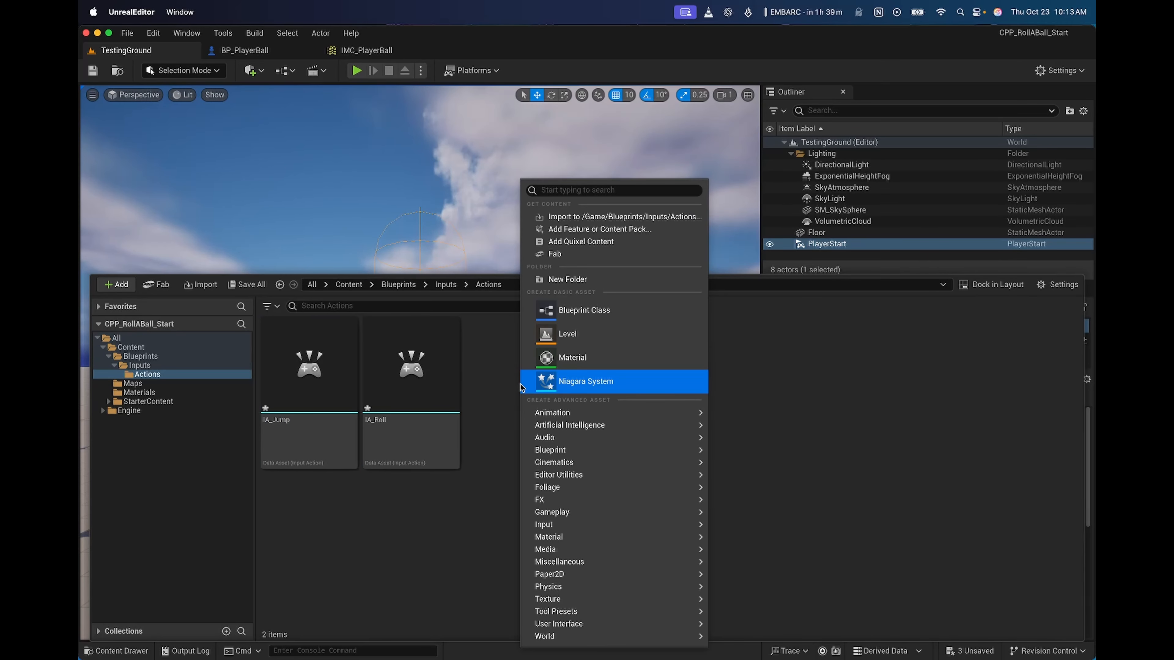
mouse_move(595, 527)
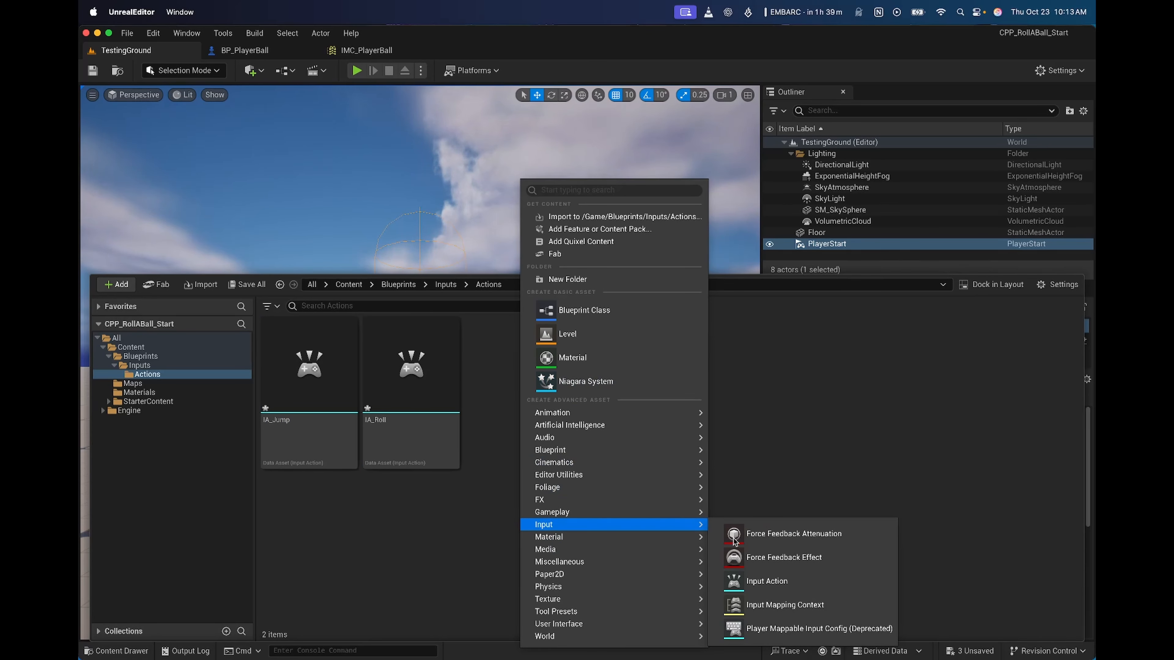
click(765, 581)
text(I)
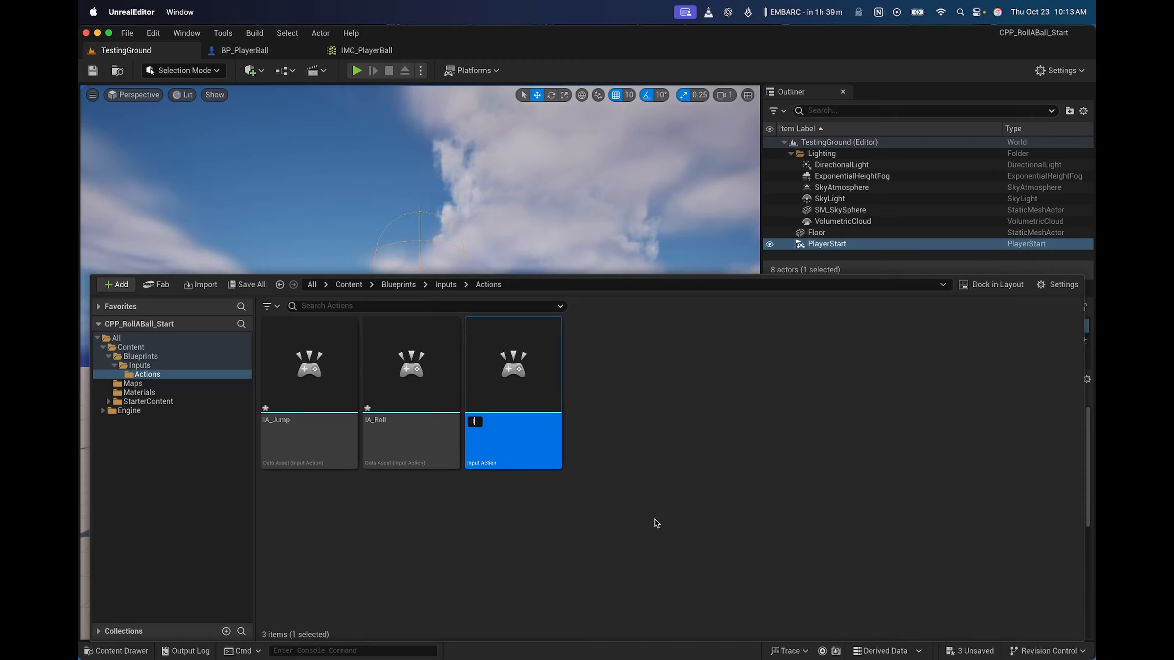
text(A_Look)
key(Return)
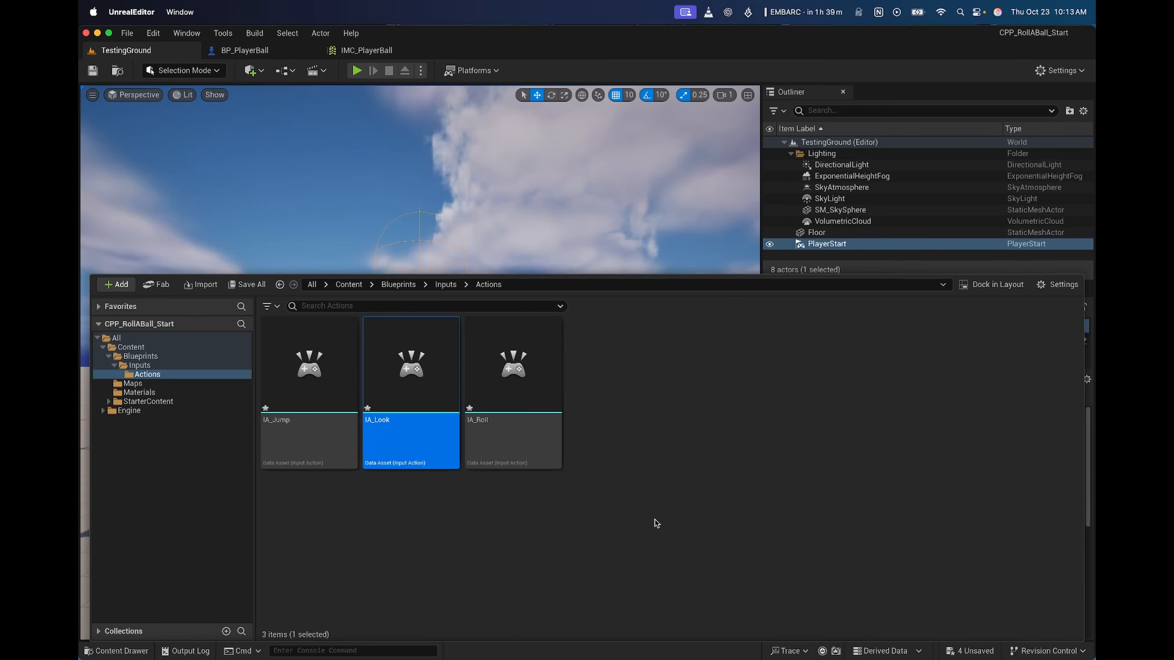
click(127, 32)
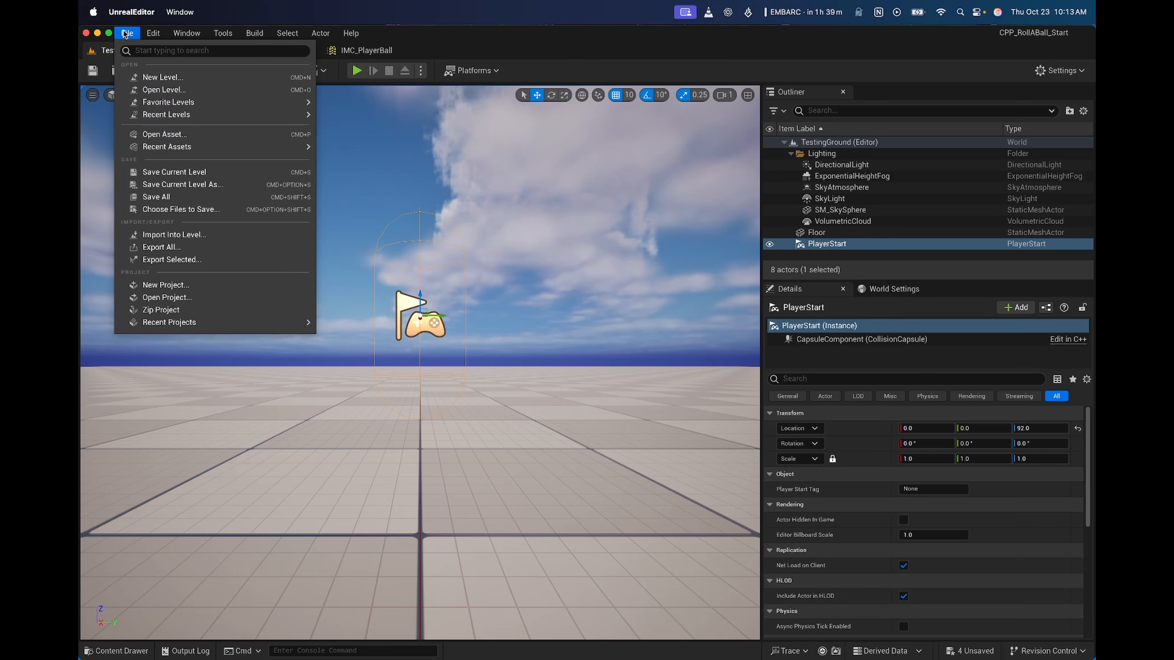
click(174, 196)
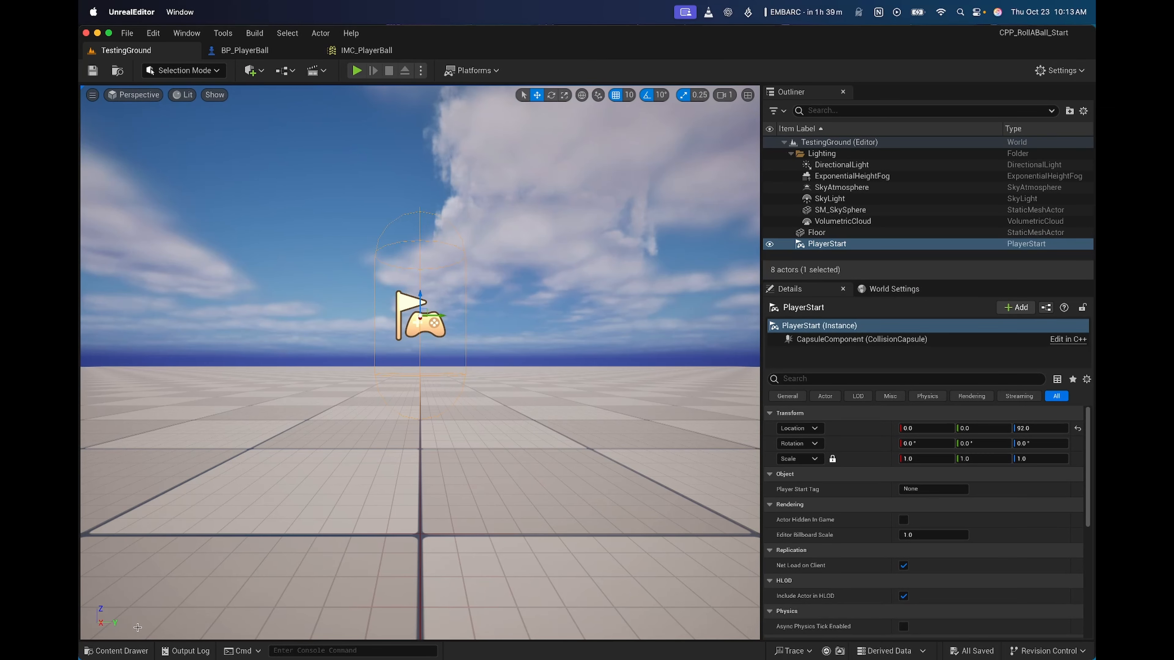
Open the IA_Roll input action and set its Value Type to Axis2D (Vector2D)
click(133, 652)
click(614, 502)
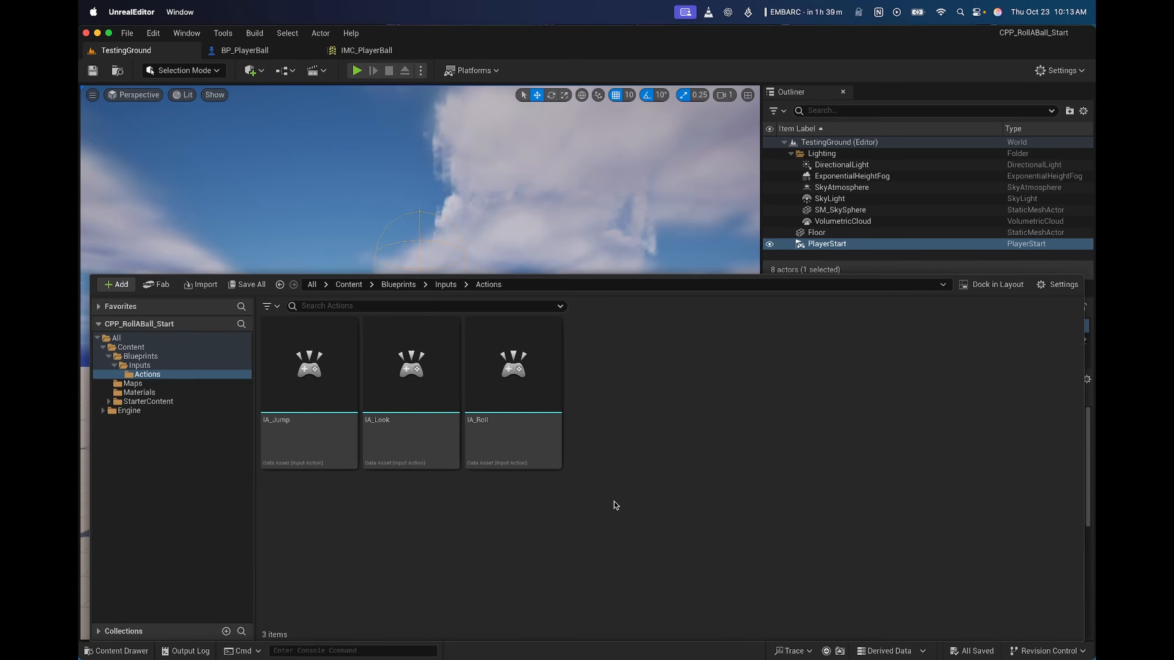
mouse_move(524, 400)
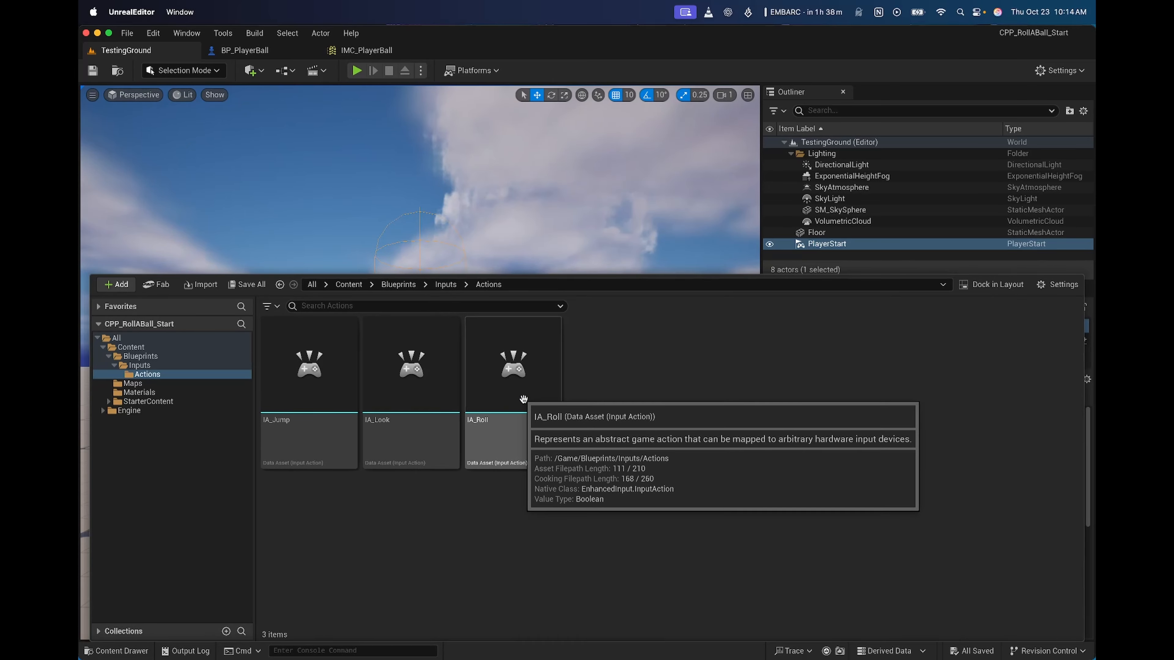
double_click(523, 399)
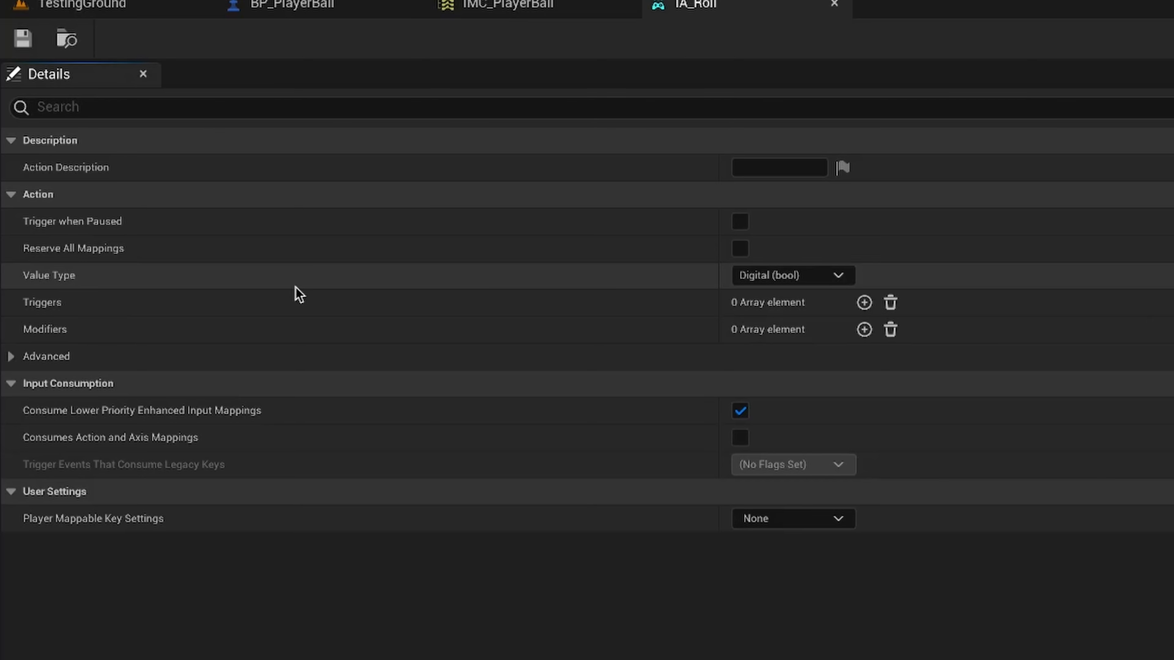
click(851, 276)
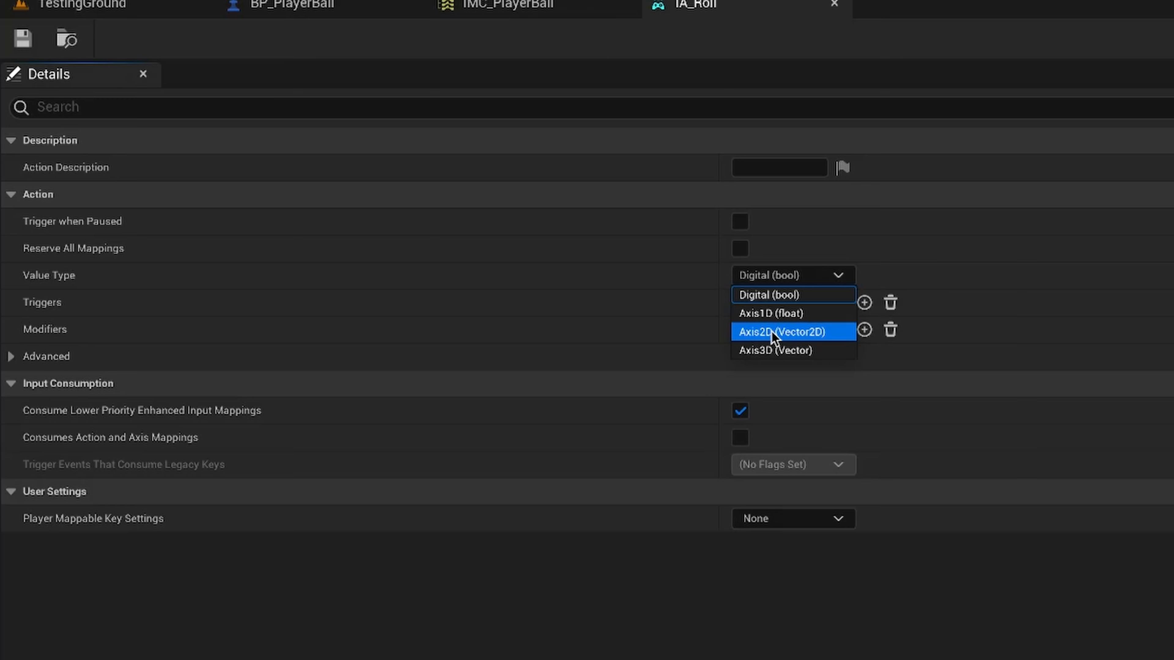
click(806, 332)
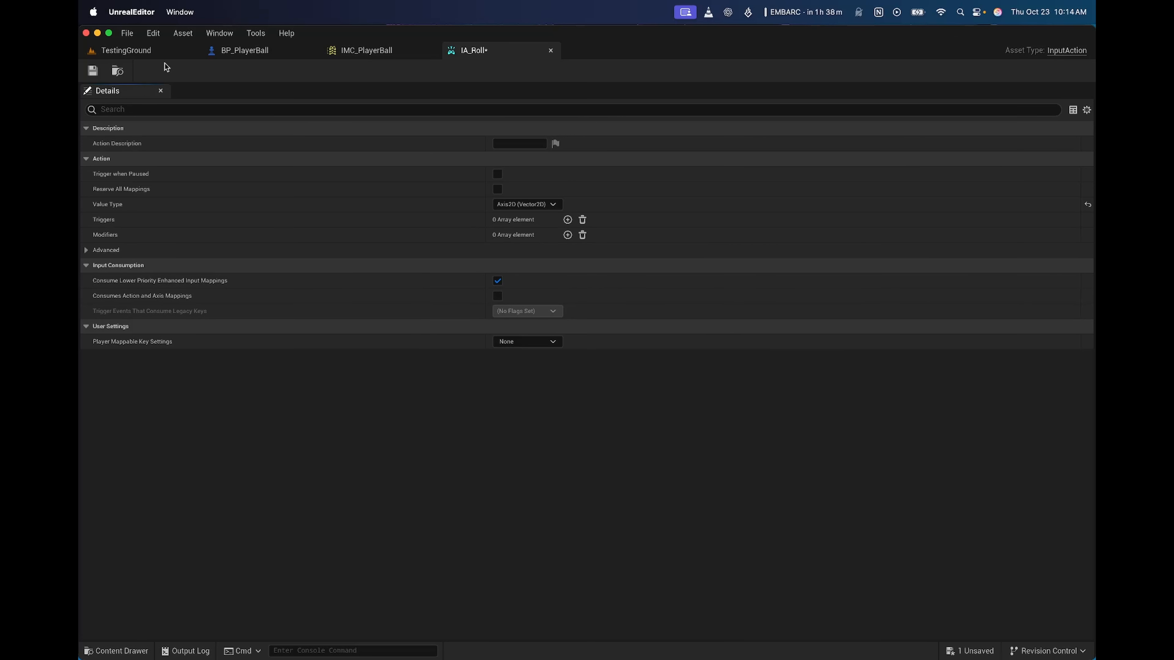
Show the TestingGround level in the Top view to examine its X and Y axes, and return to IA_Roll's value type
click(164, 51)
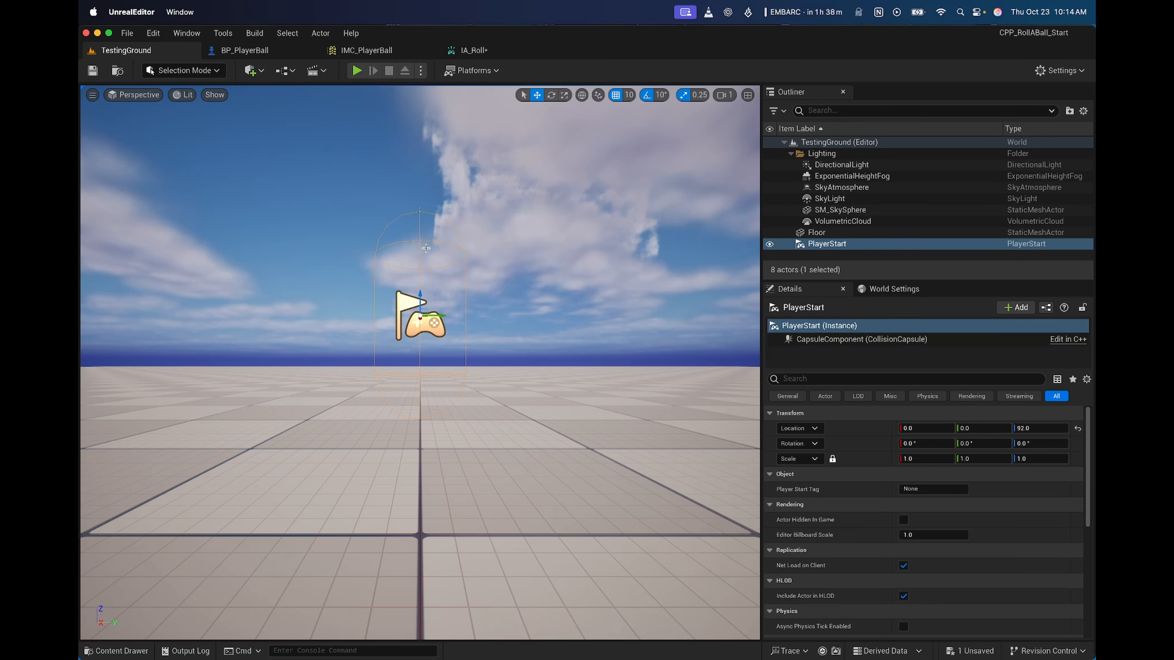
click(138, 95)
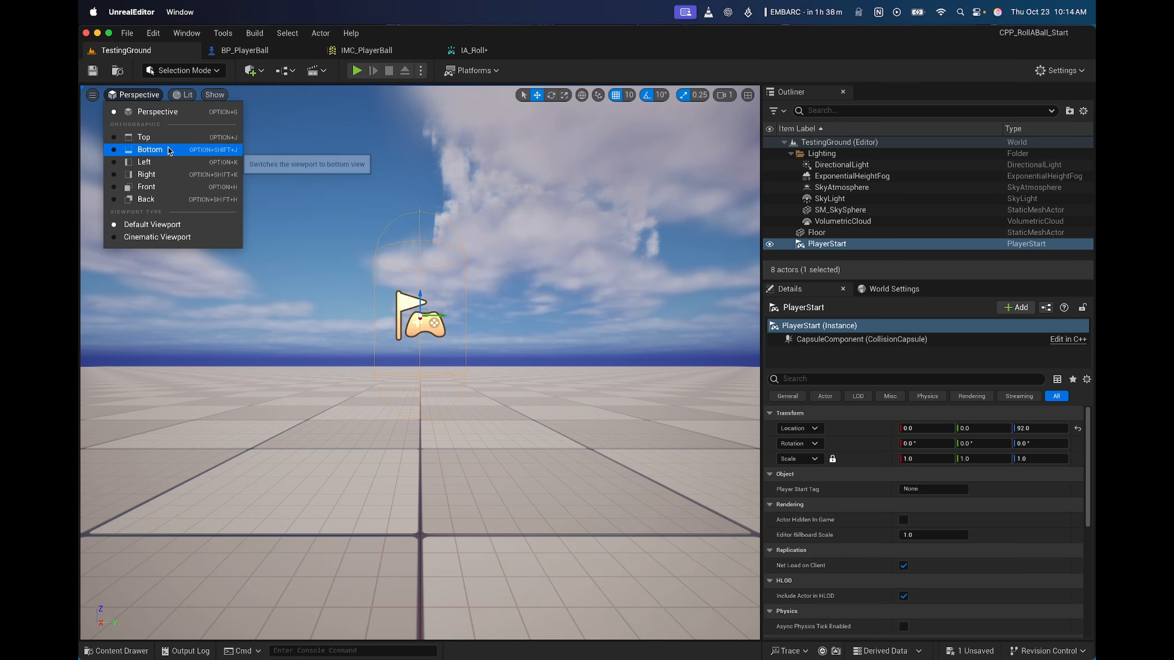
click(163, 138)
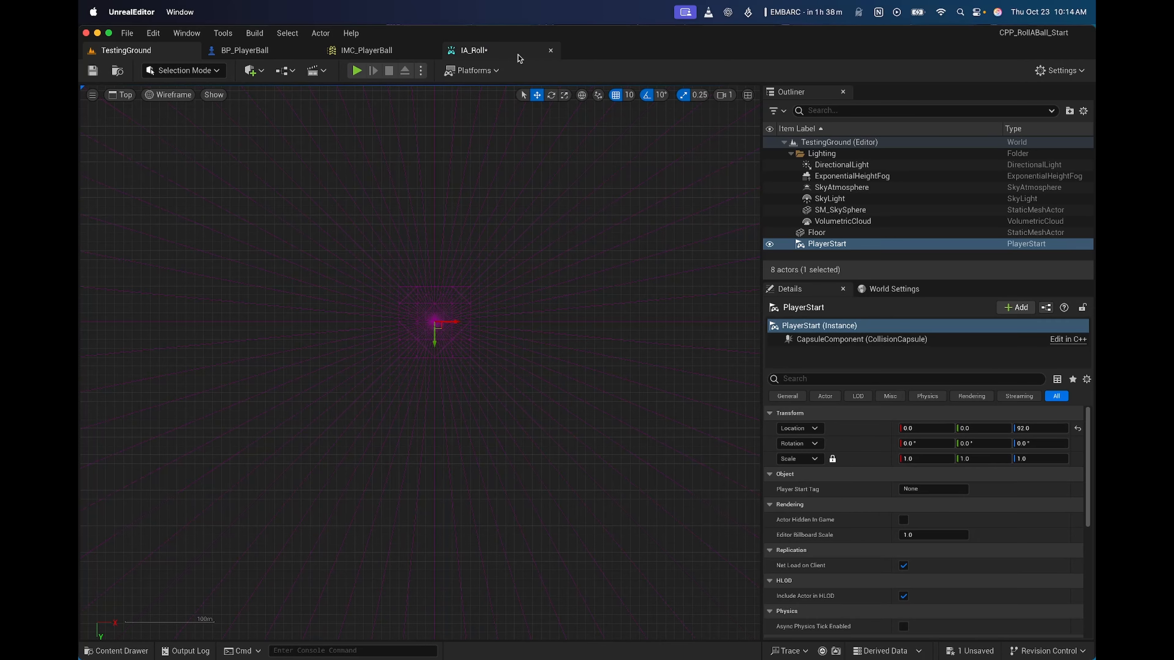
click(474, 50)
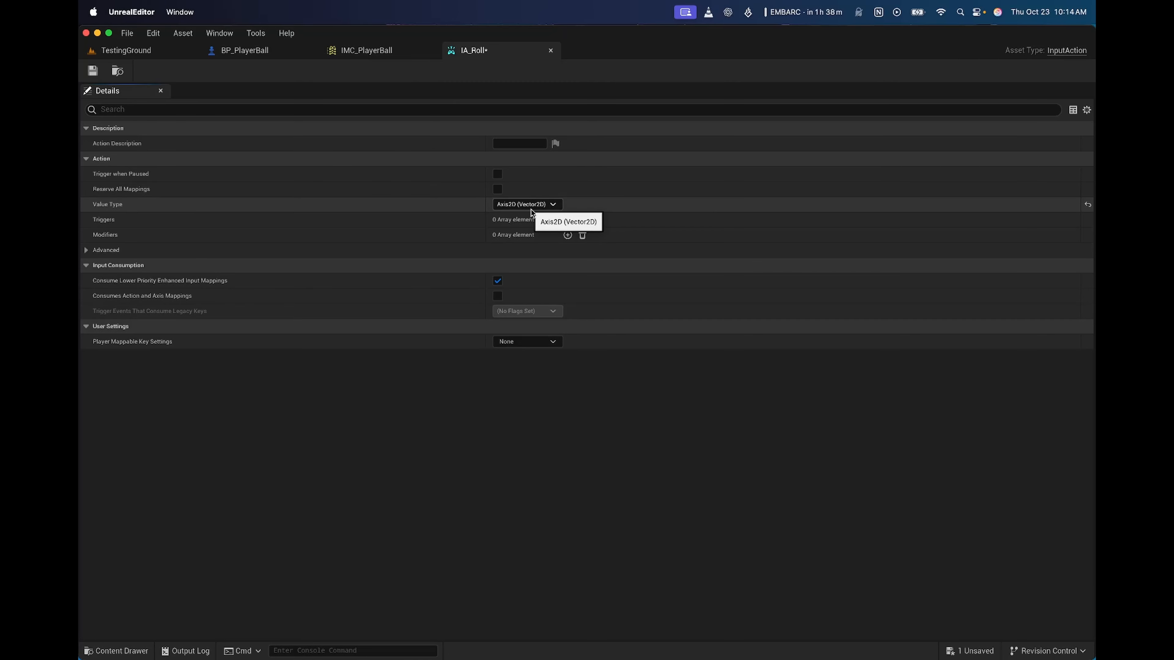
key(ctrl+Left)
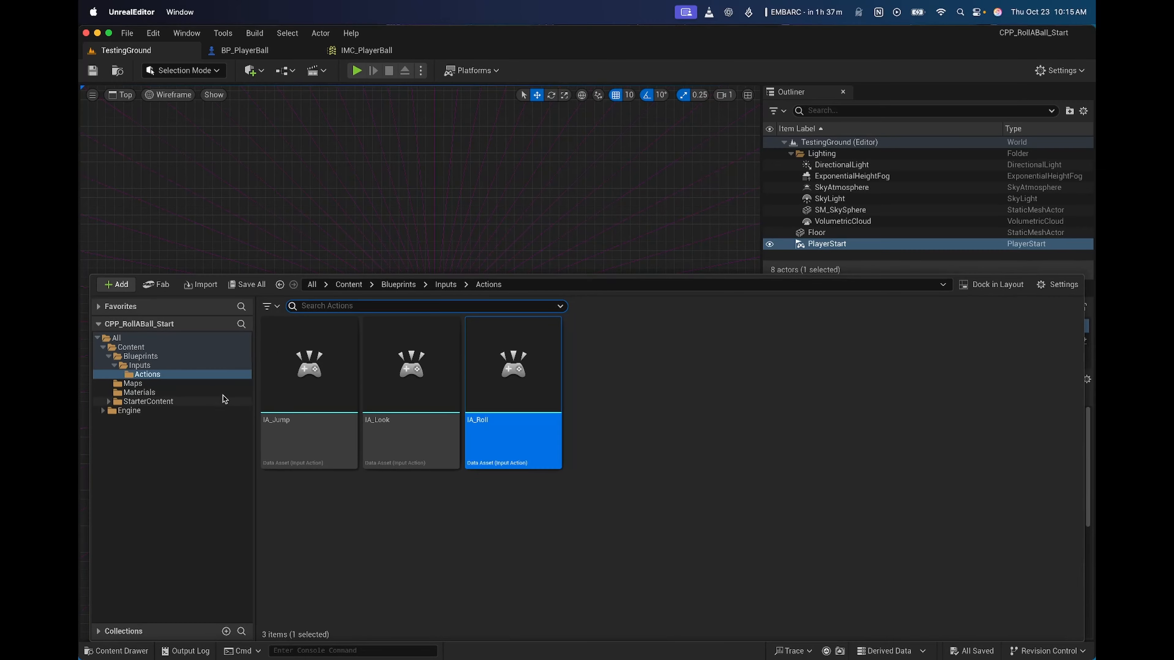
Open IMC_PlayerBall from the Inputs folder and add an action mapping assigned to IA_Roll
click(139, 366)
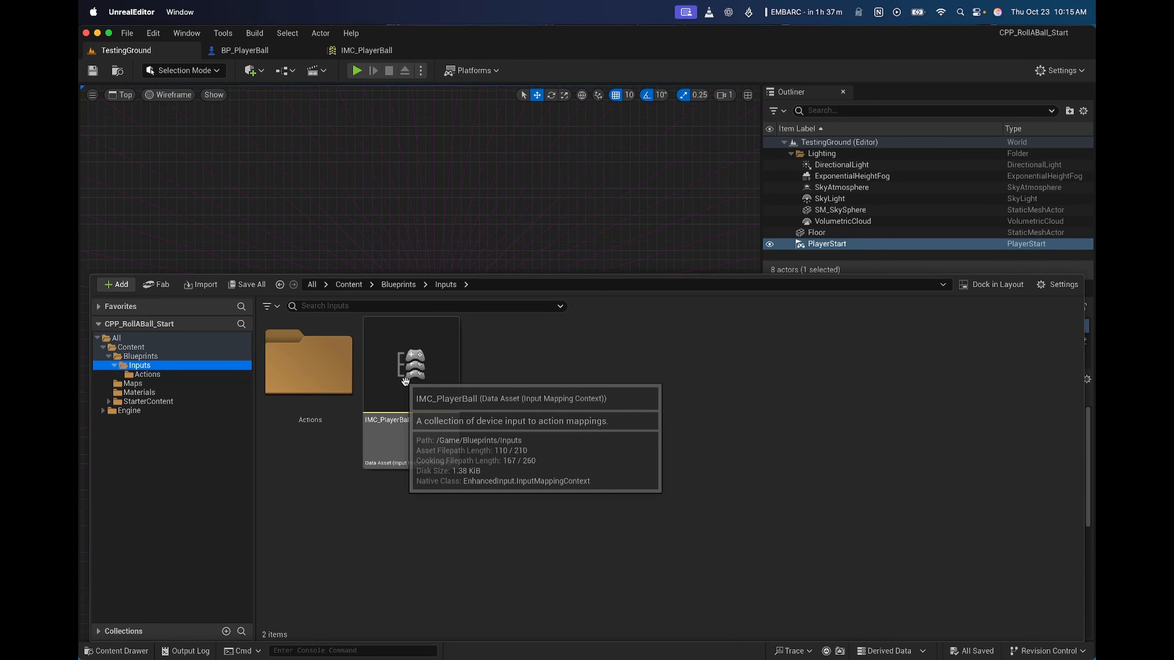
double_click(411, 370)
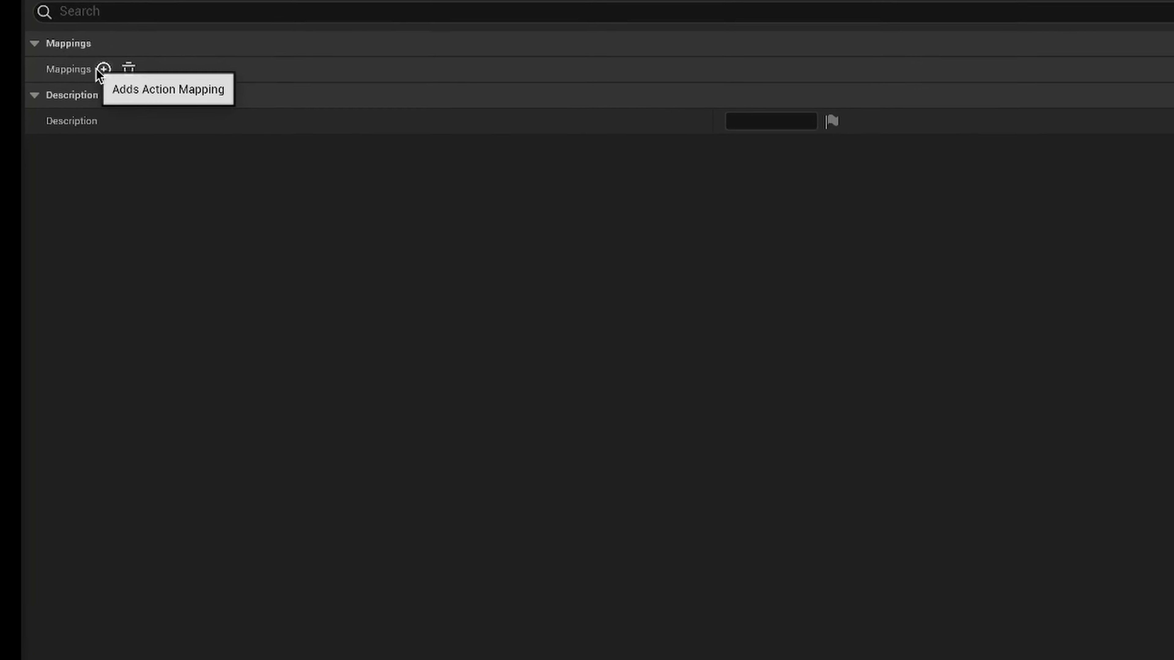
click(102, 70)
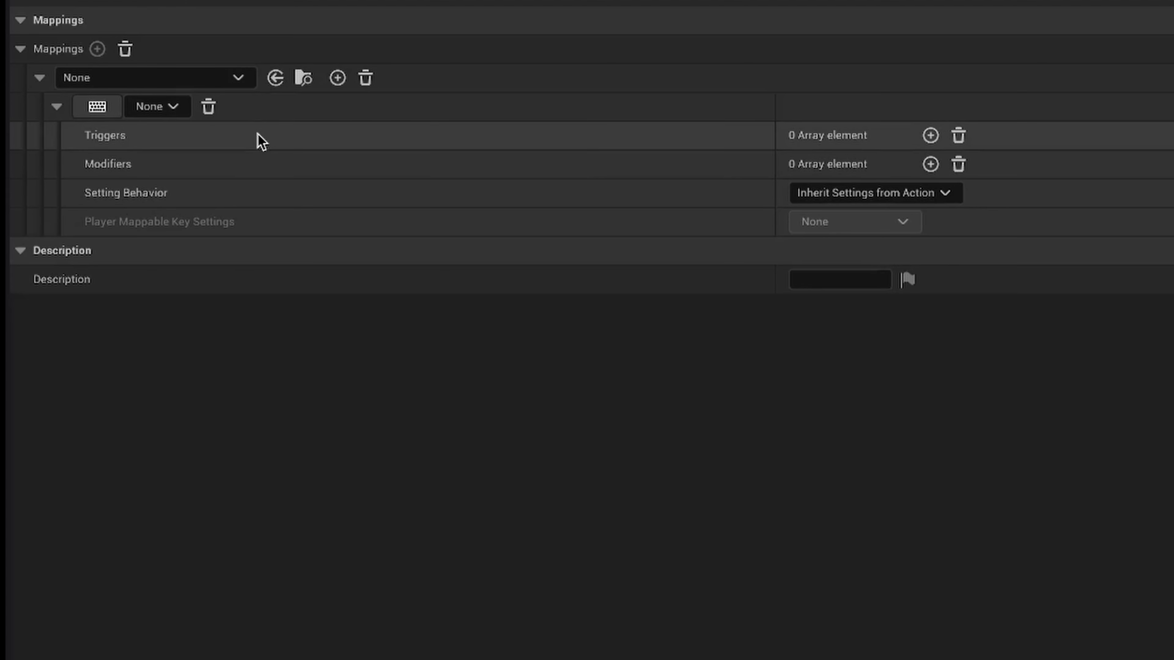
click(132, 78)
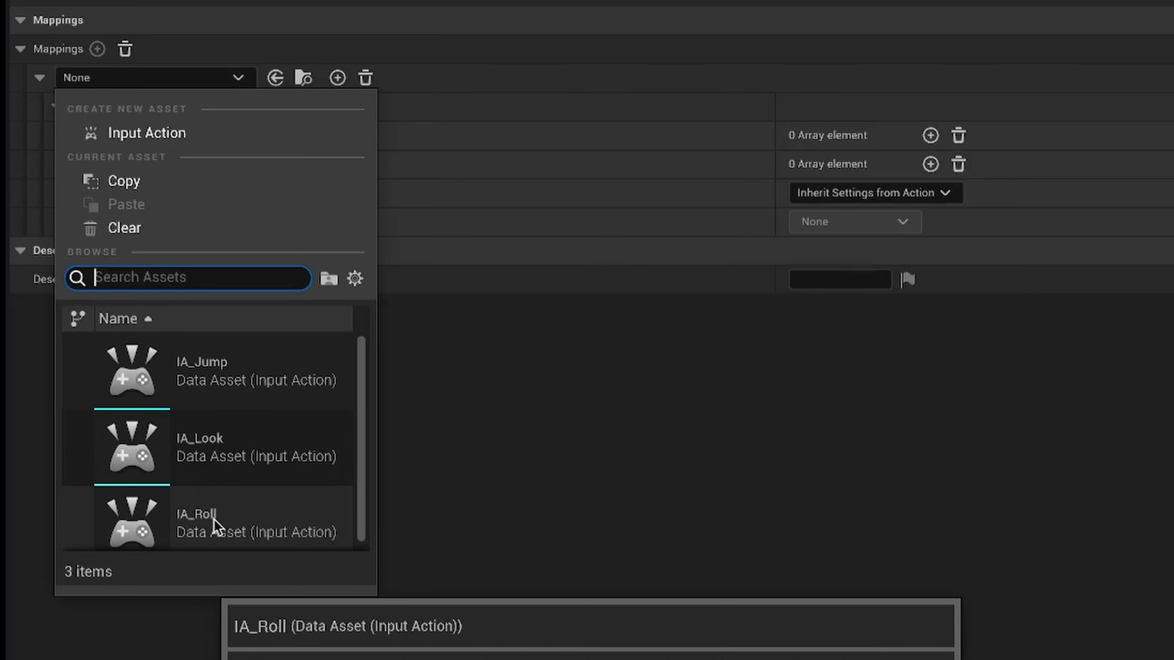
click(213, 520)
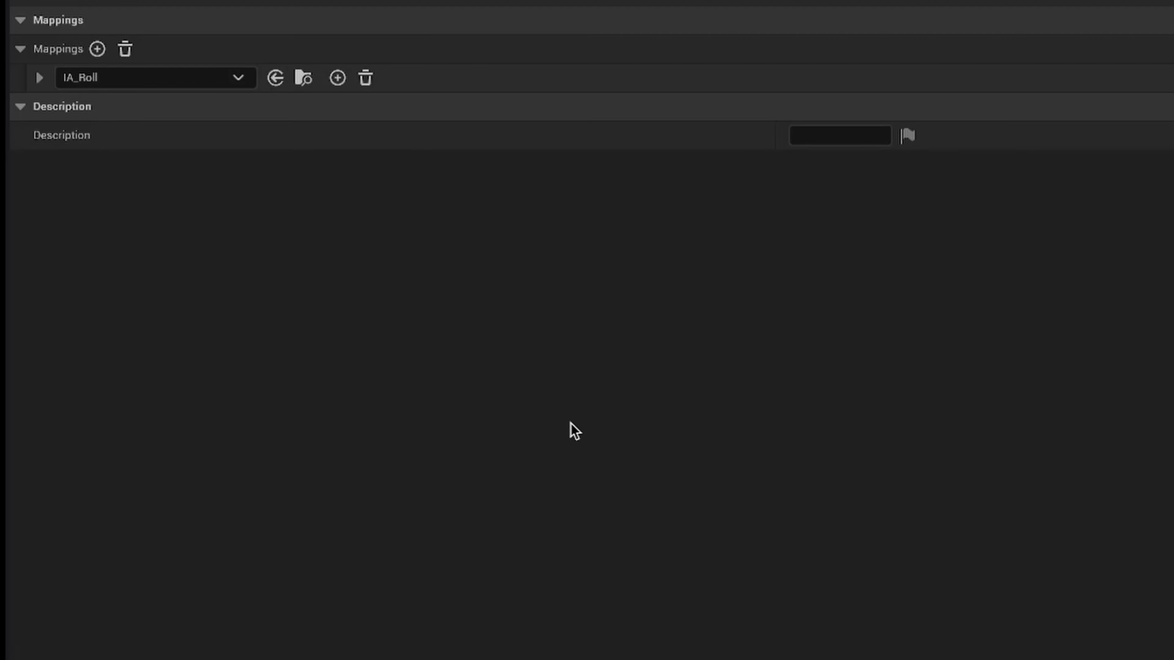
Expand the IA_Roll mapping and its key entry, and open the list of bindable keys
click(40, 79)
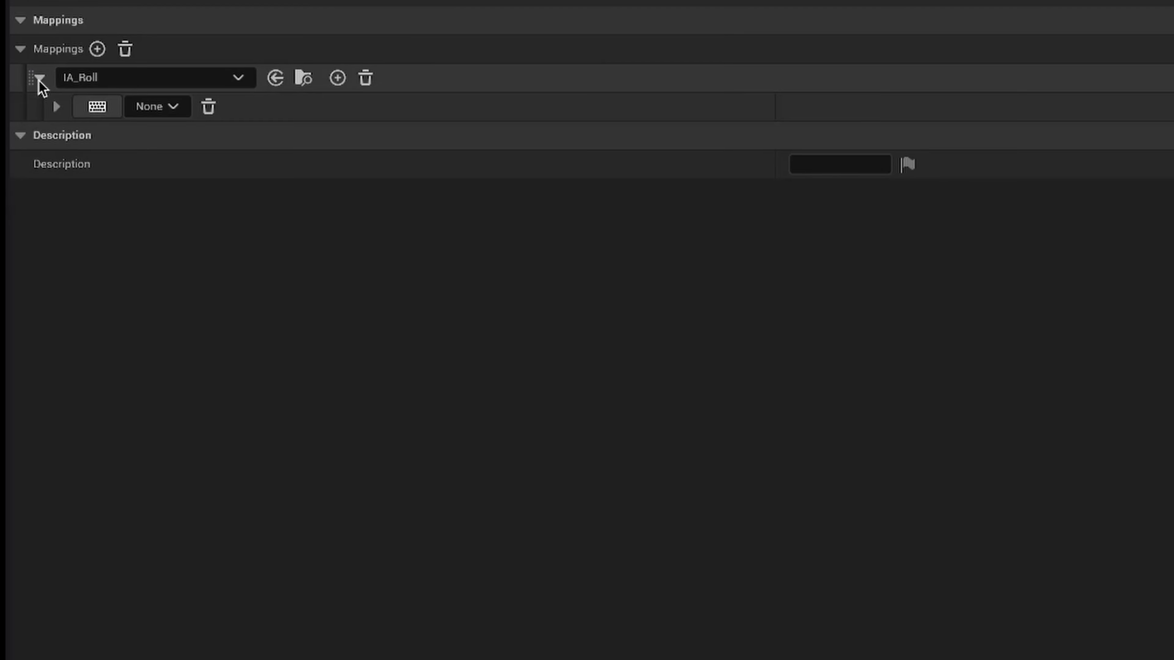
click(57, 108)
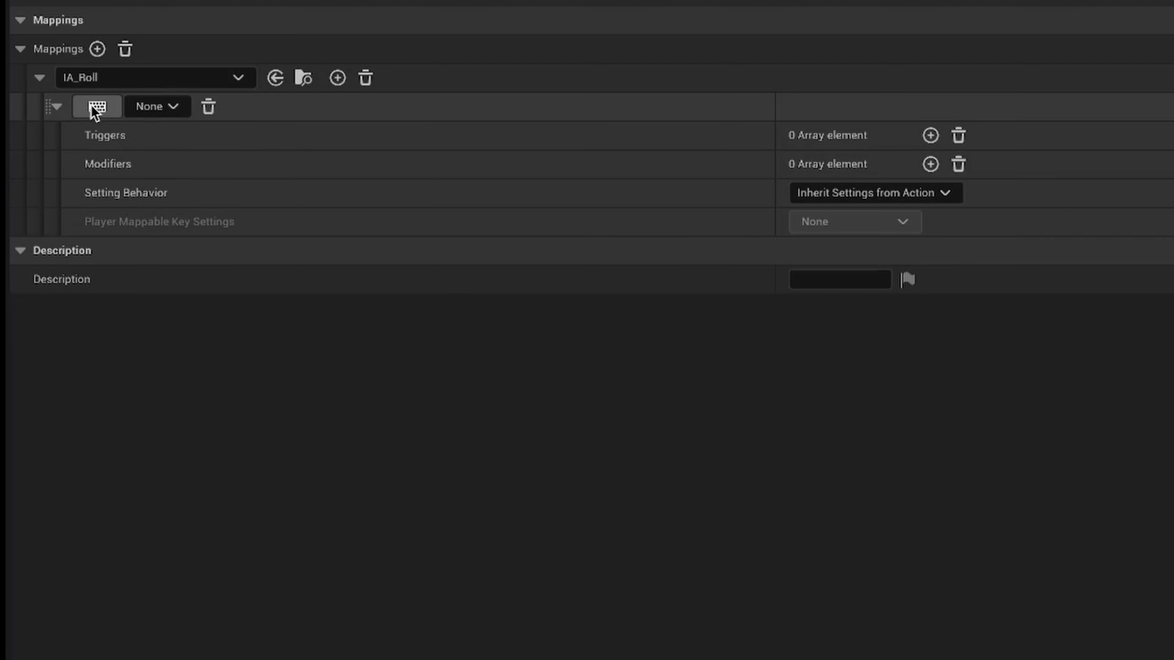
click(153, 107)
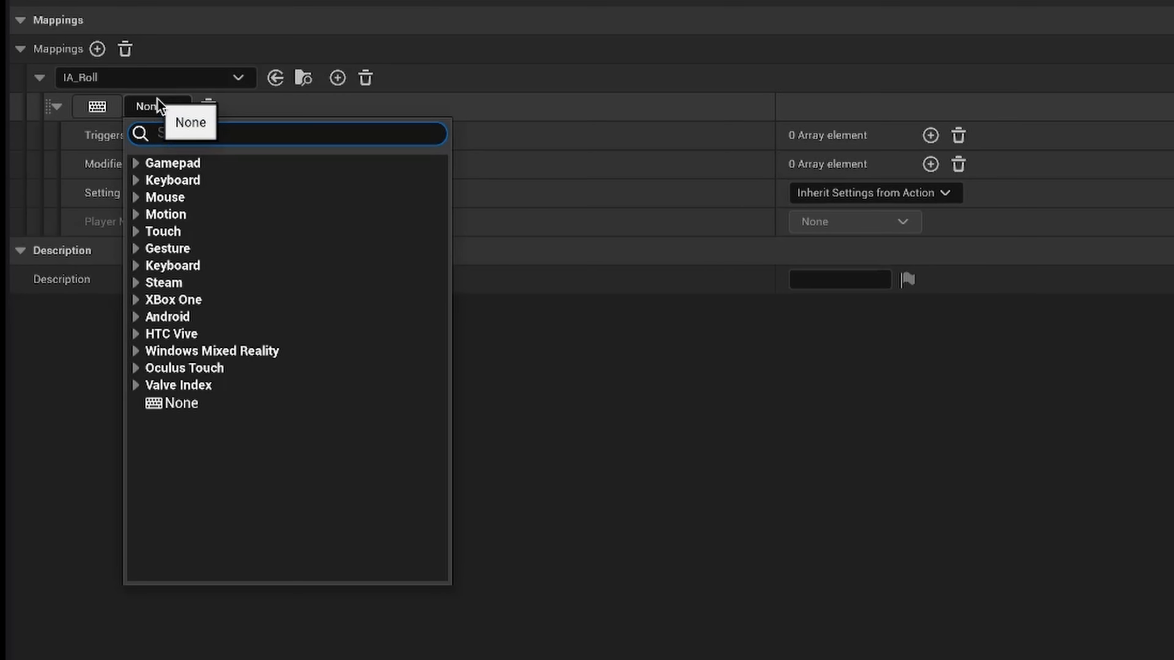